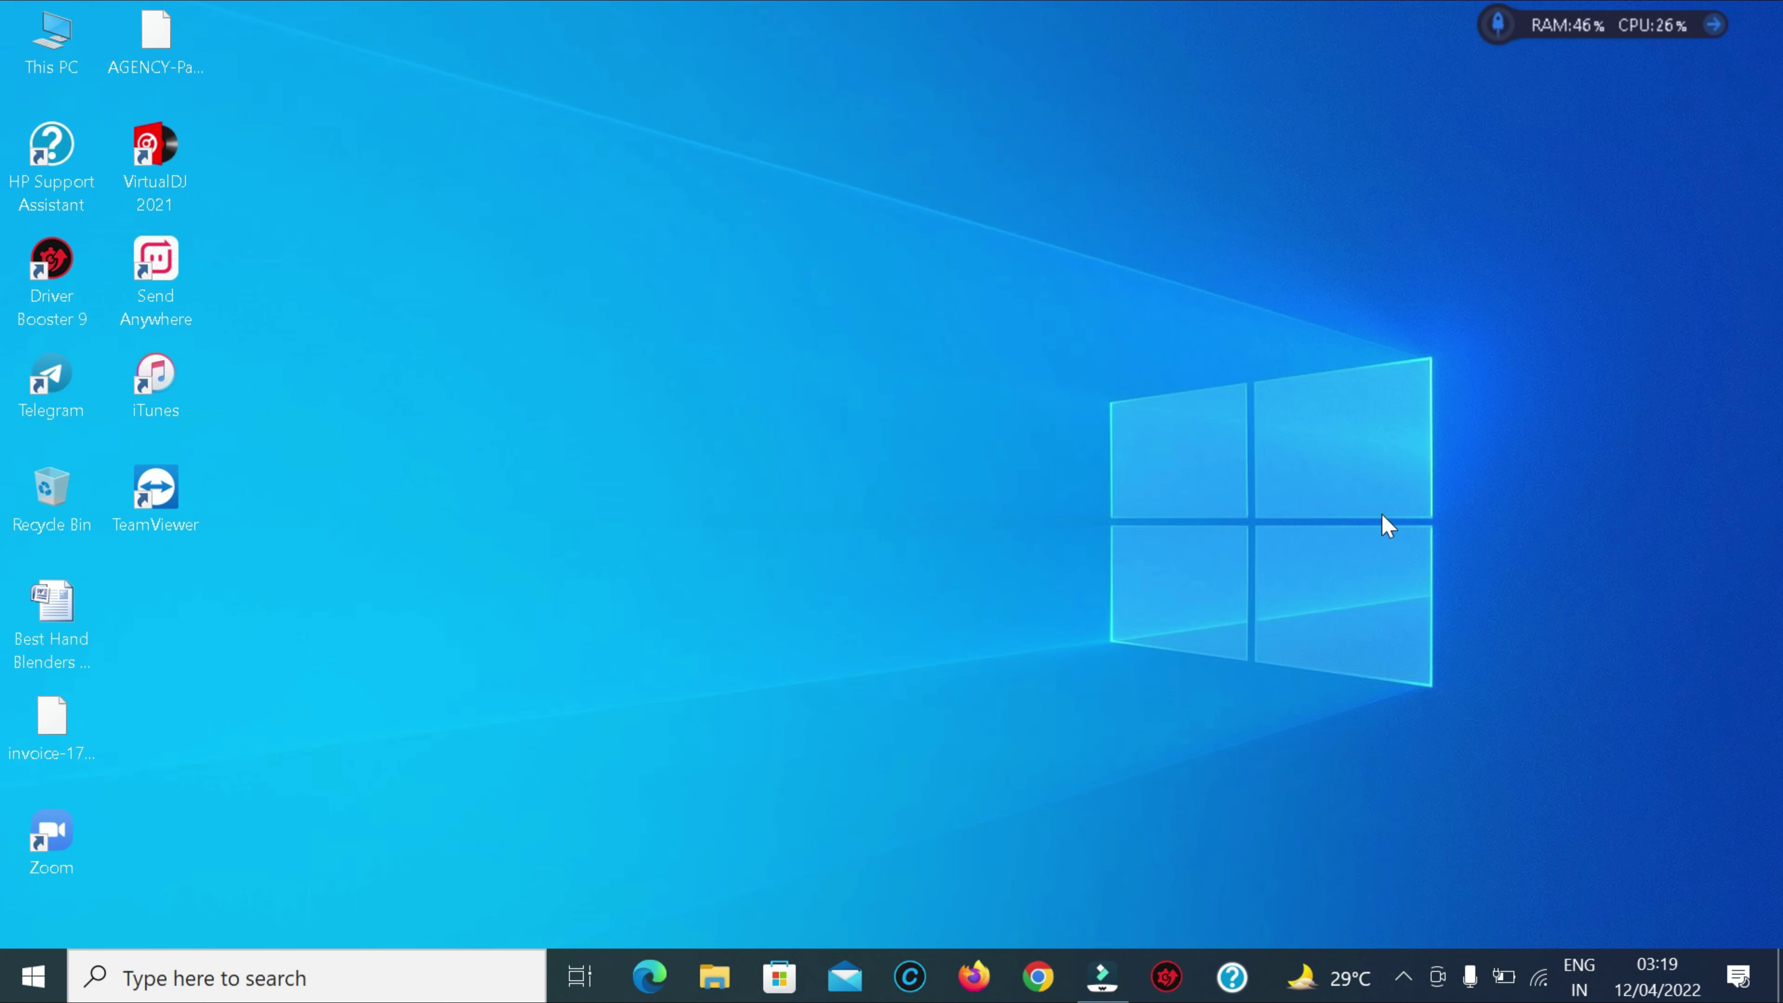
Step: Check the free space on the computer's drives in This PC, and close the window
double_click(51, 37)
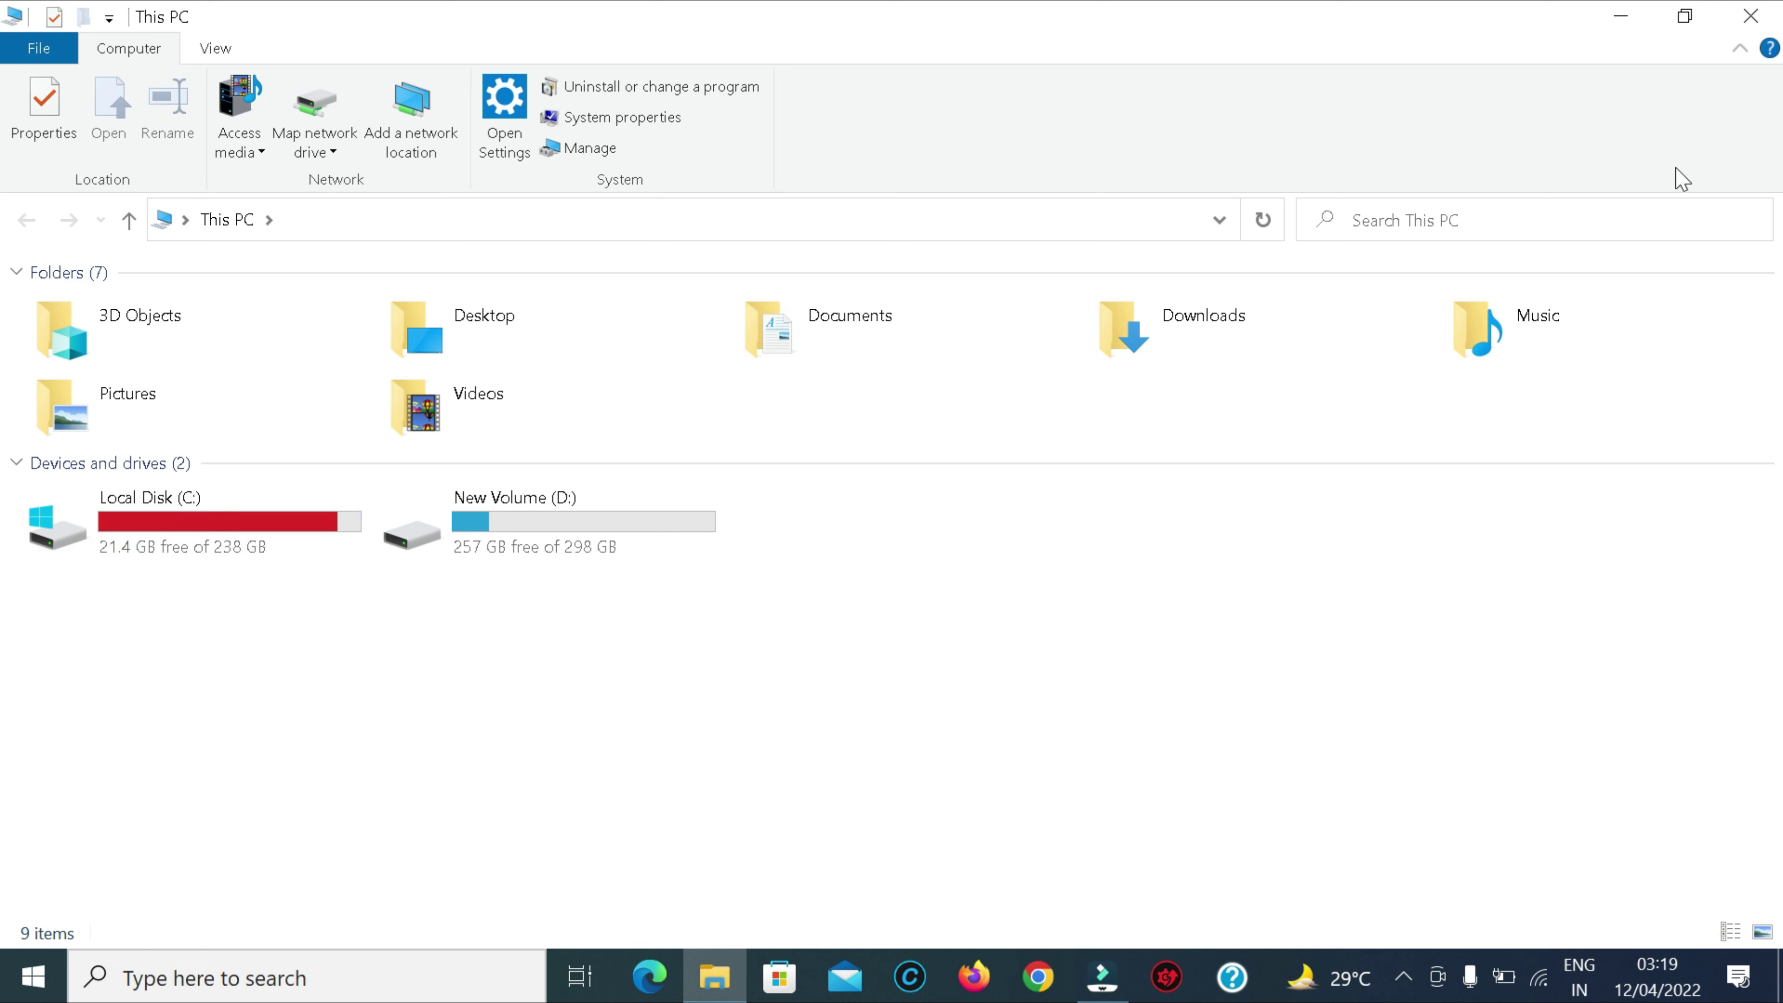
click(1760, 13)
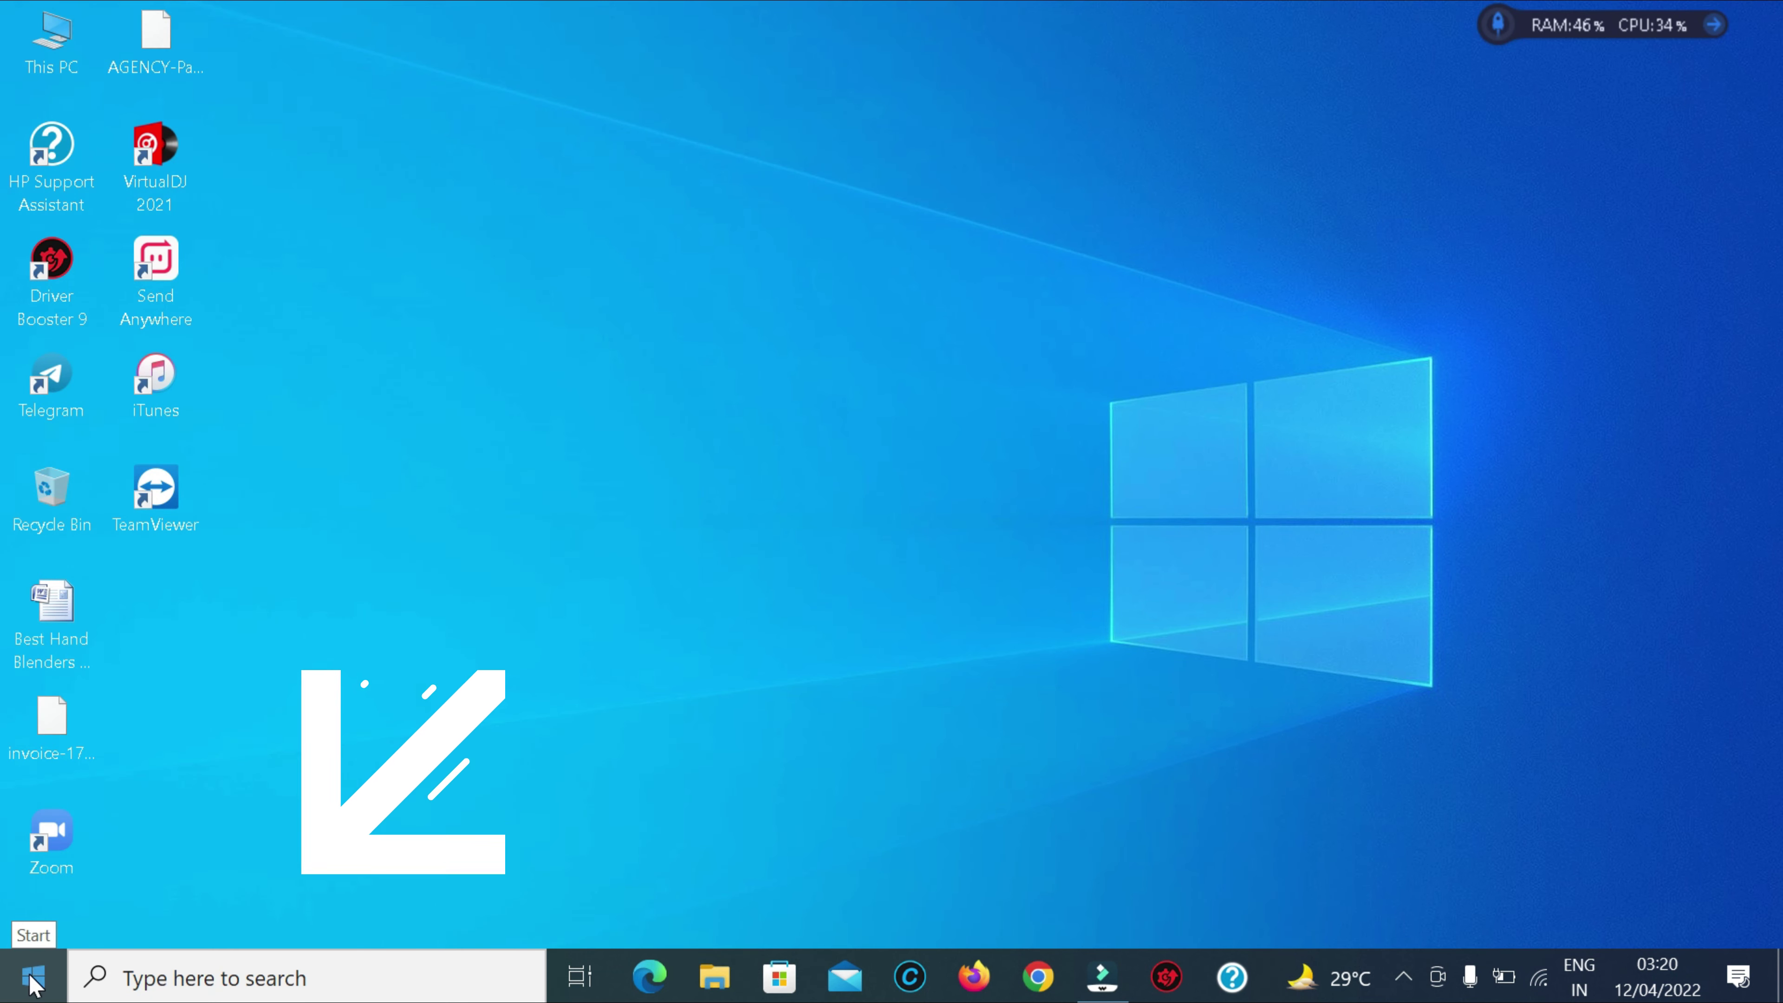
Step: Find and open Control Panel, and go to its Appearance and Personalization settings
click(133, 977)
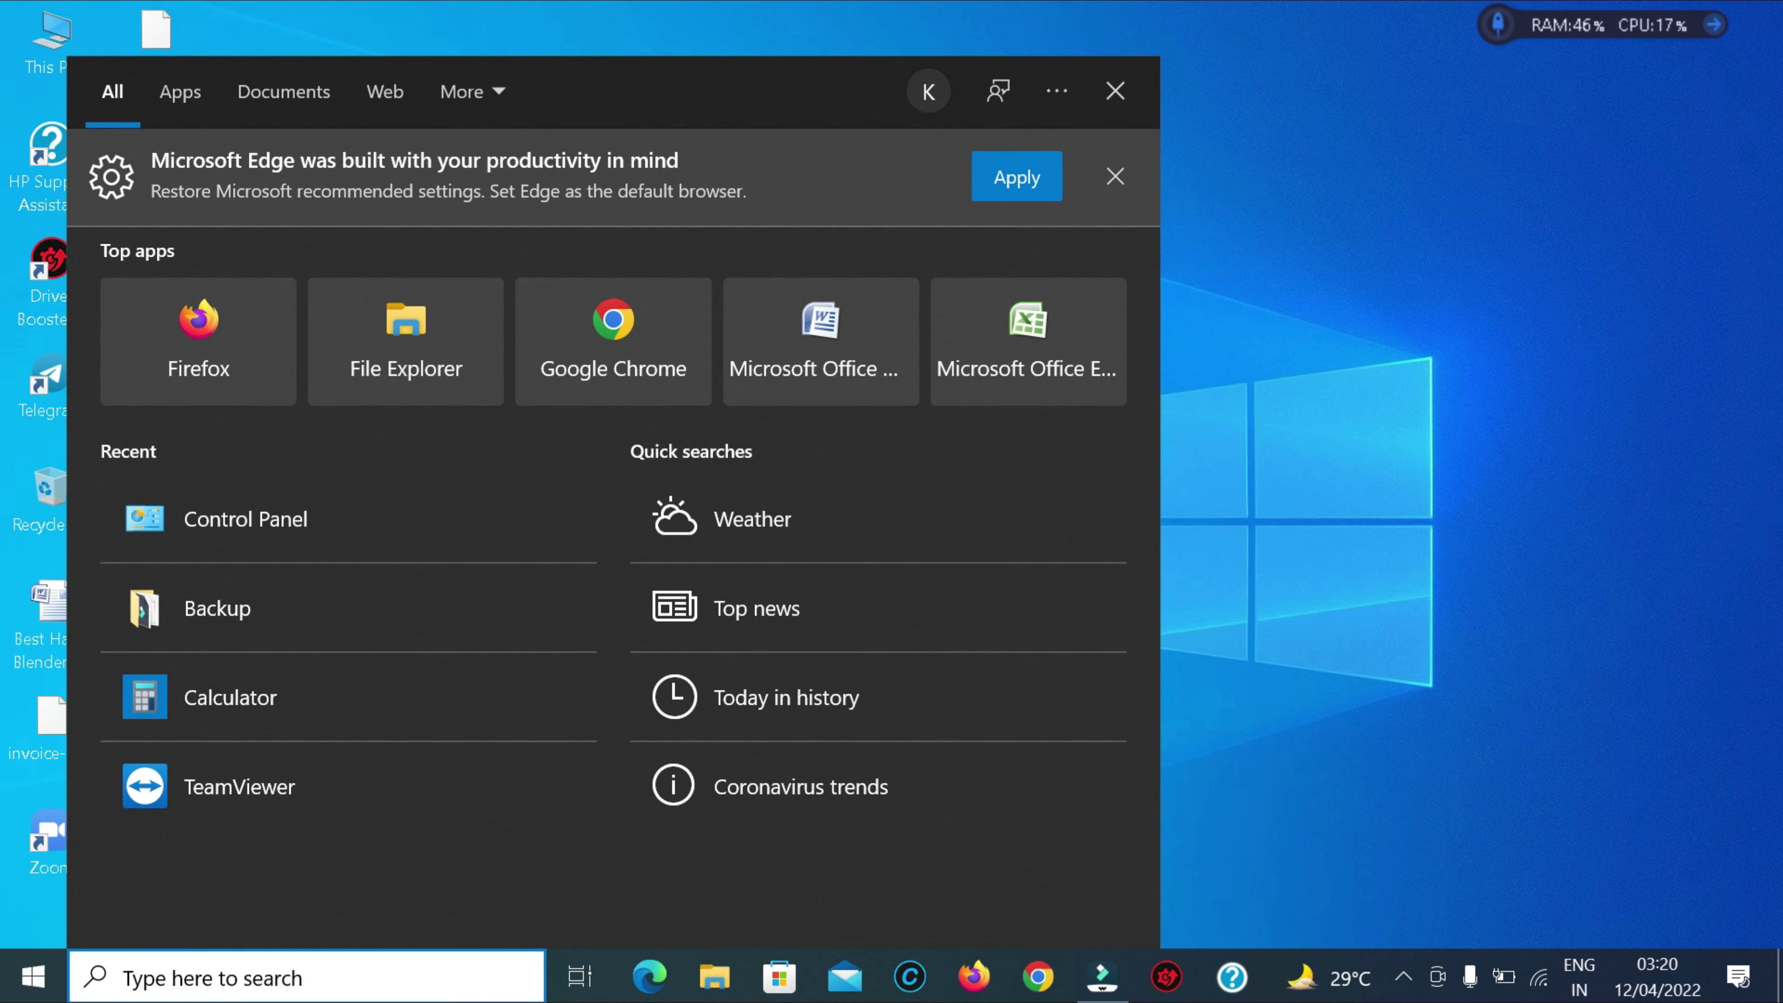
text(contr)
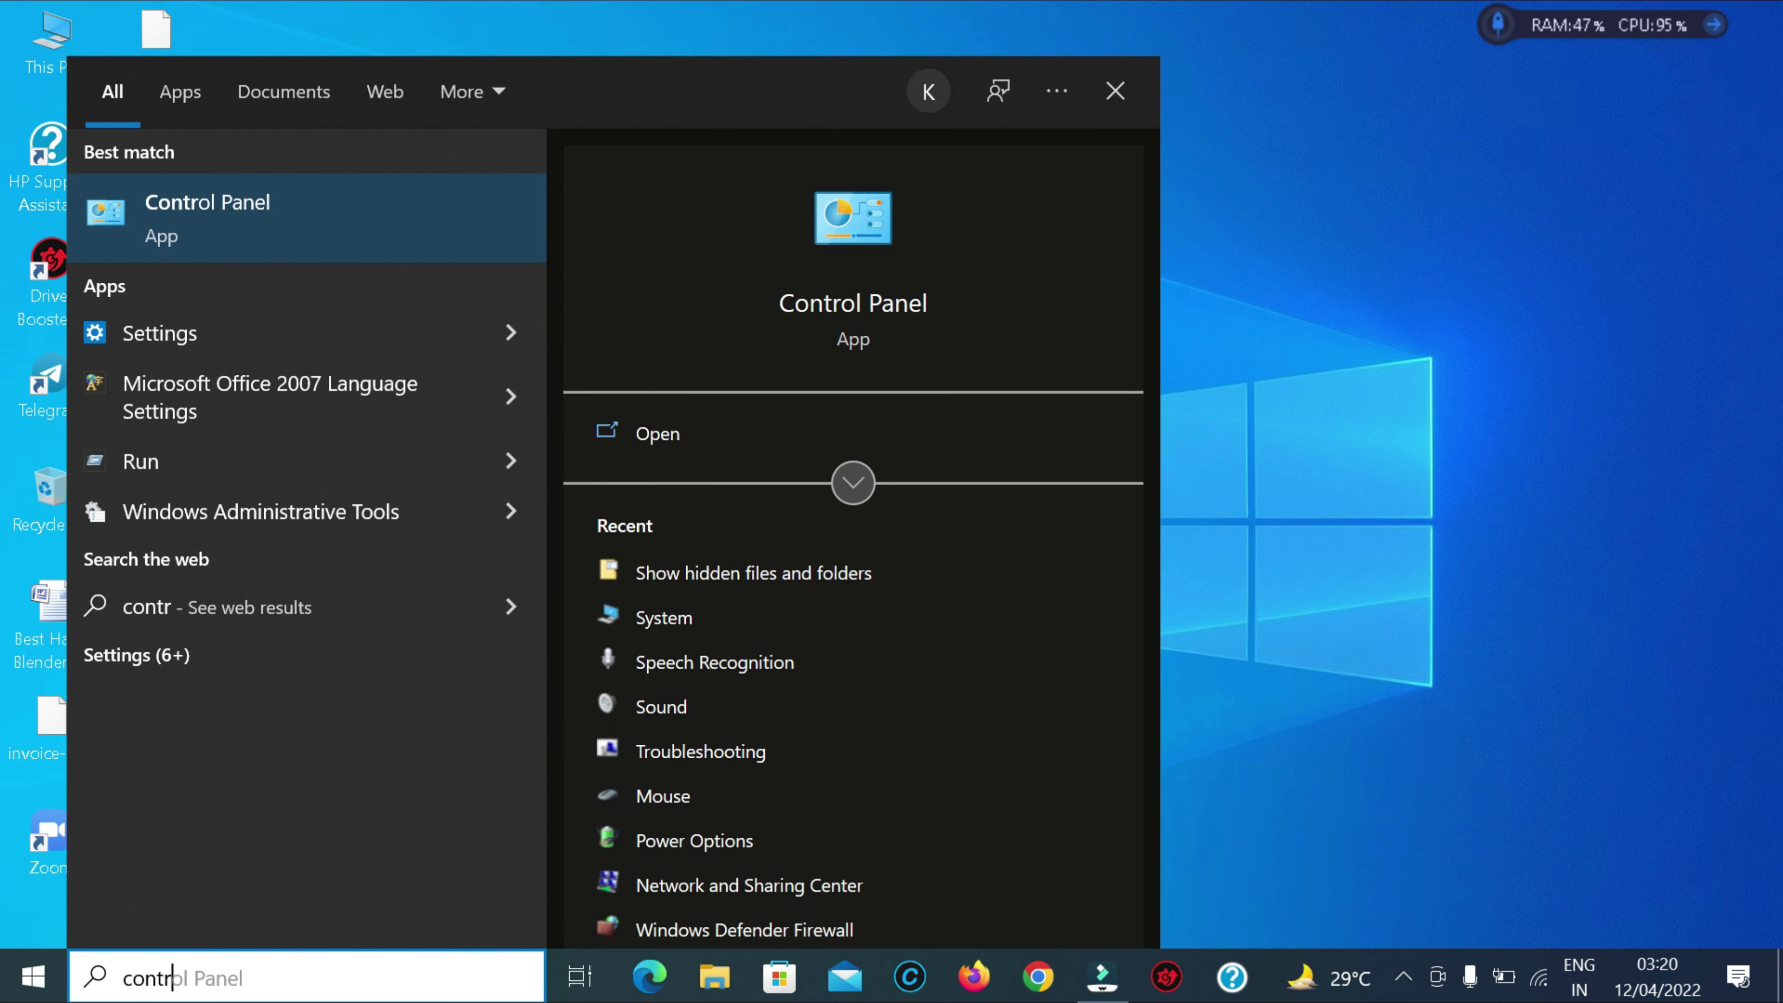
key(Return)
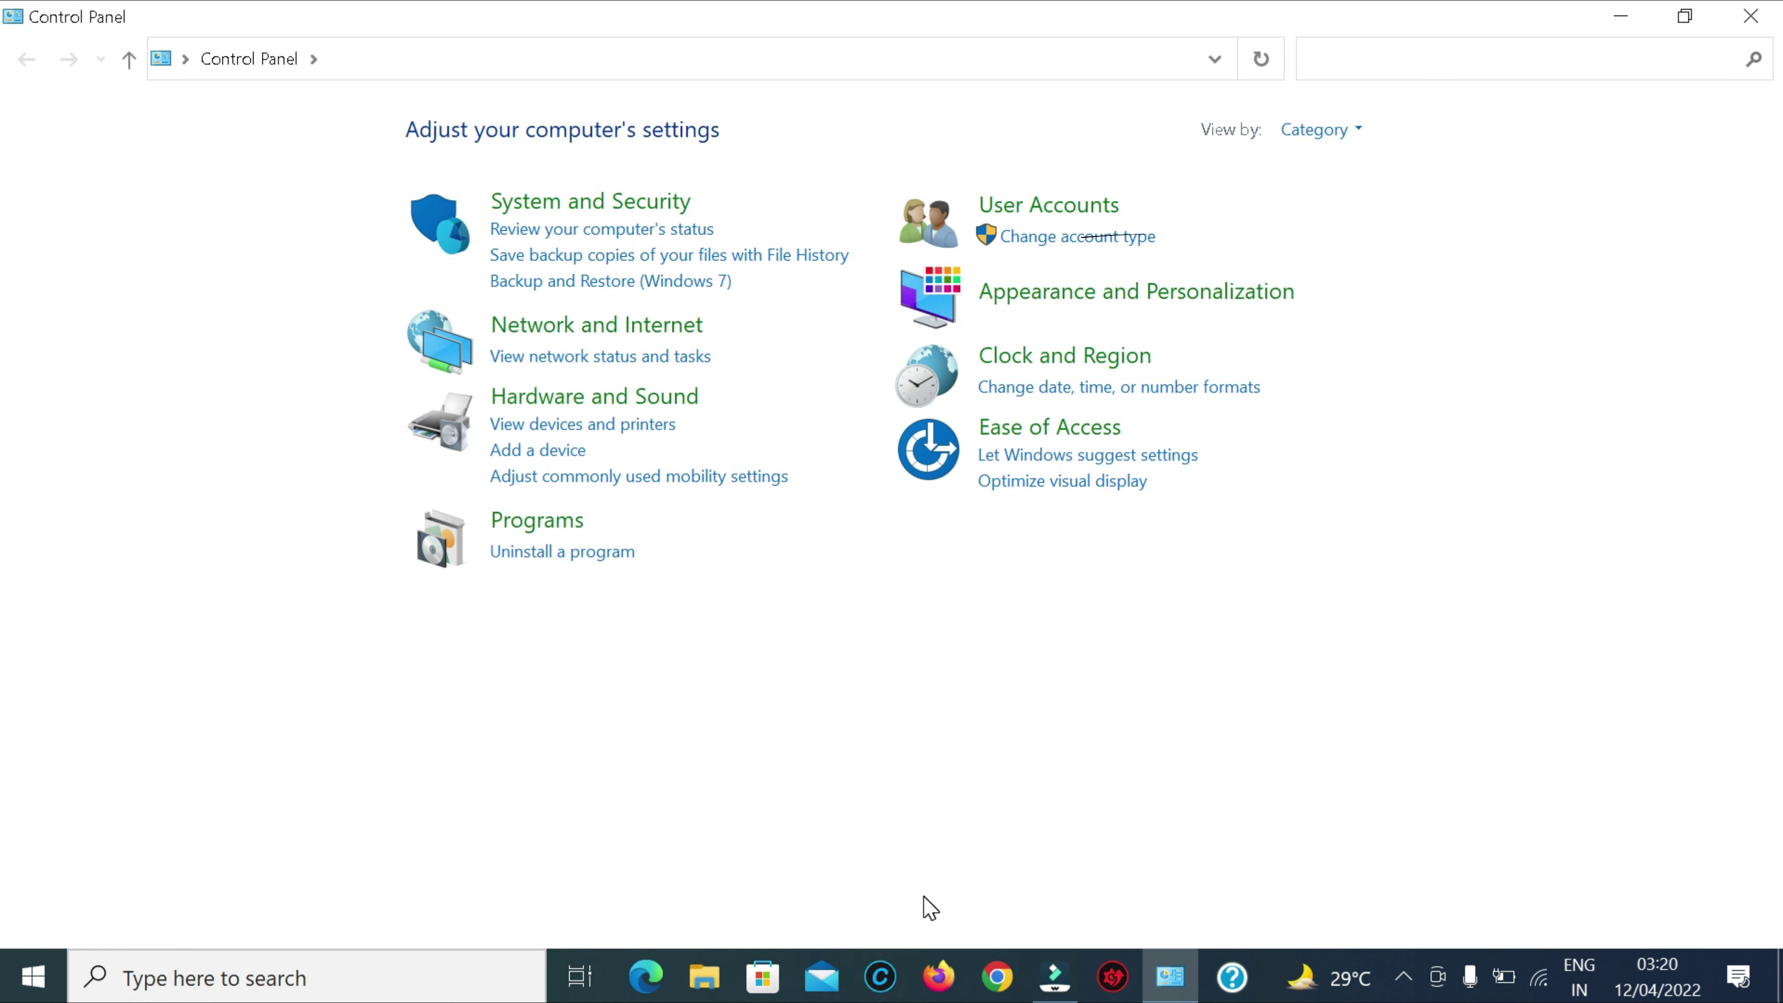
click(1183, 308)
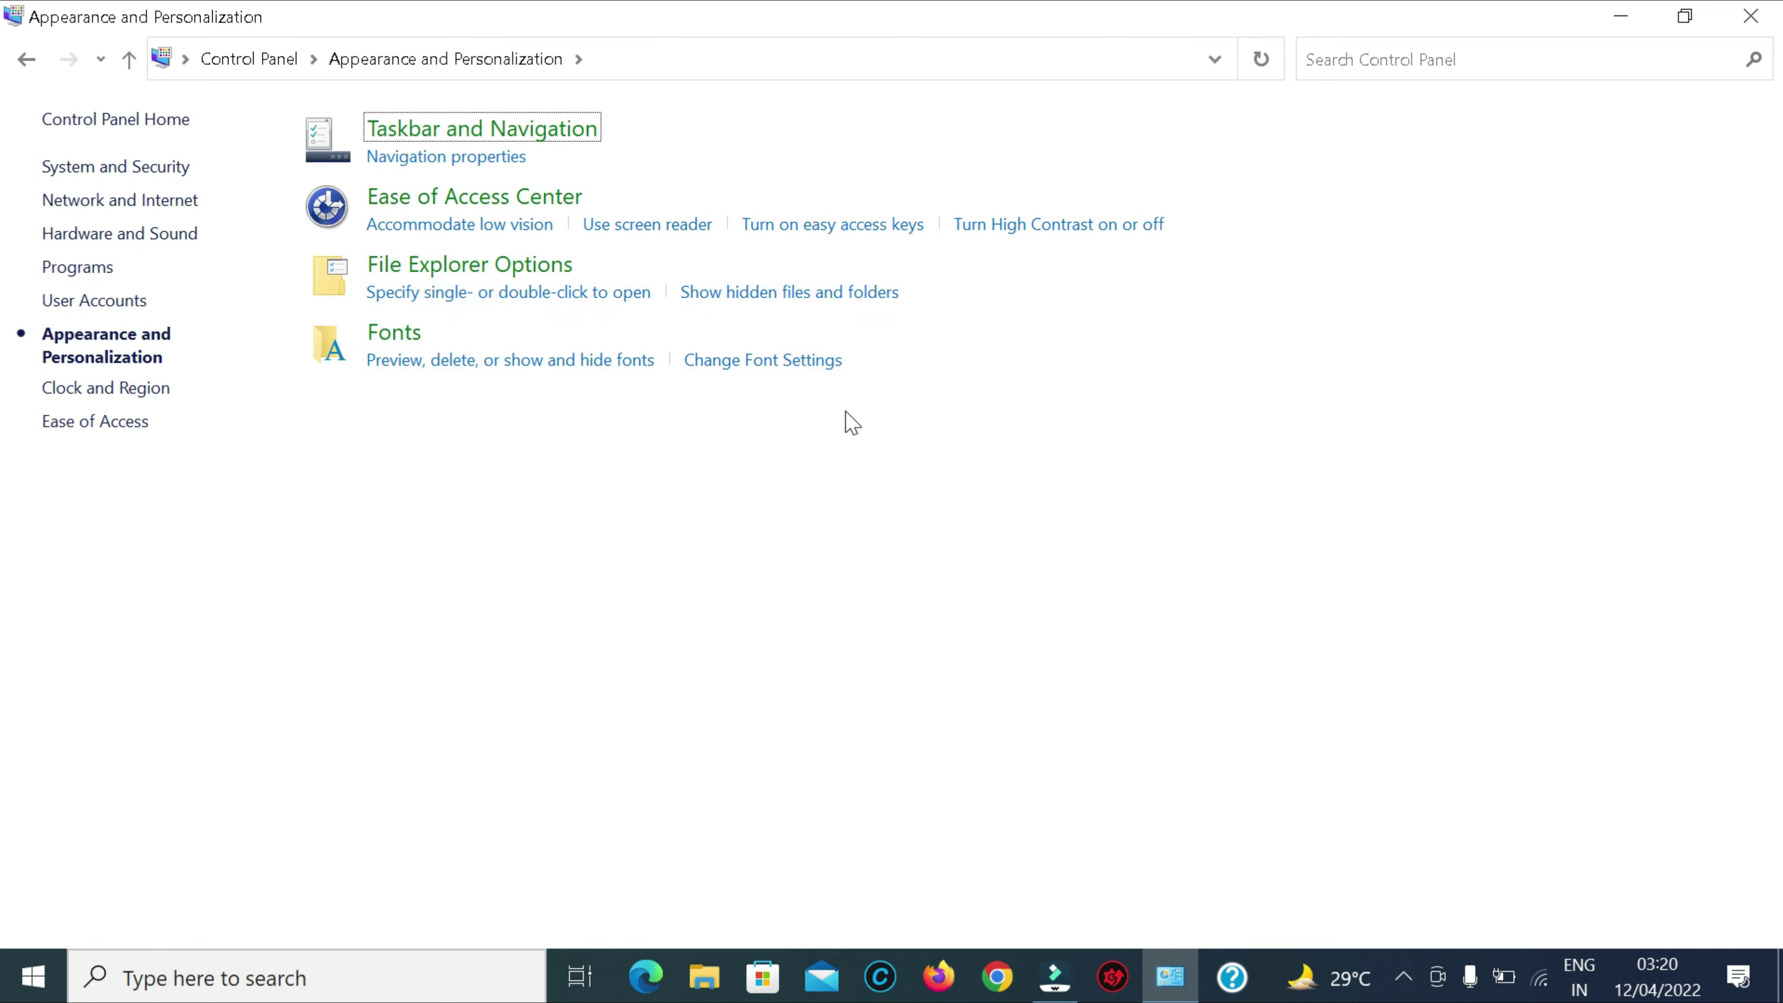
Step: Set File Explorer to show hidden files, folders, and drives, and close Control Panel
click(786, 301)
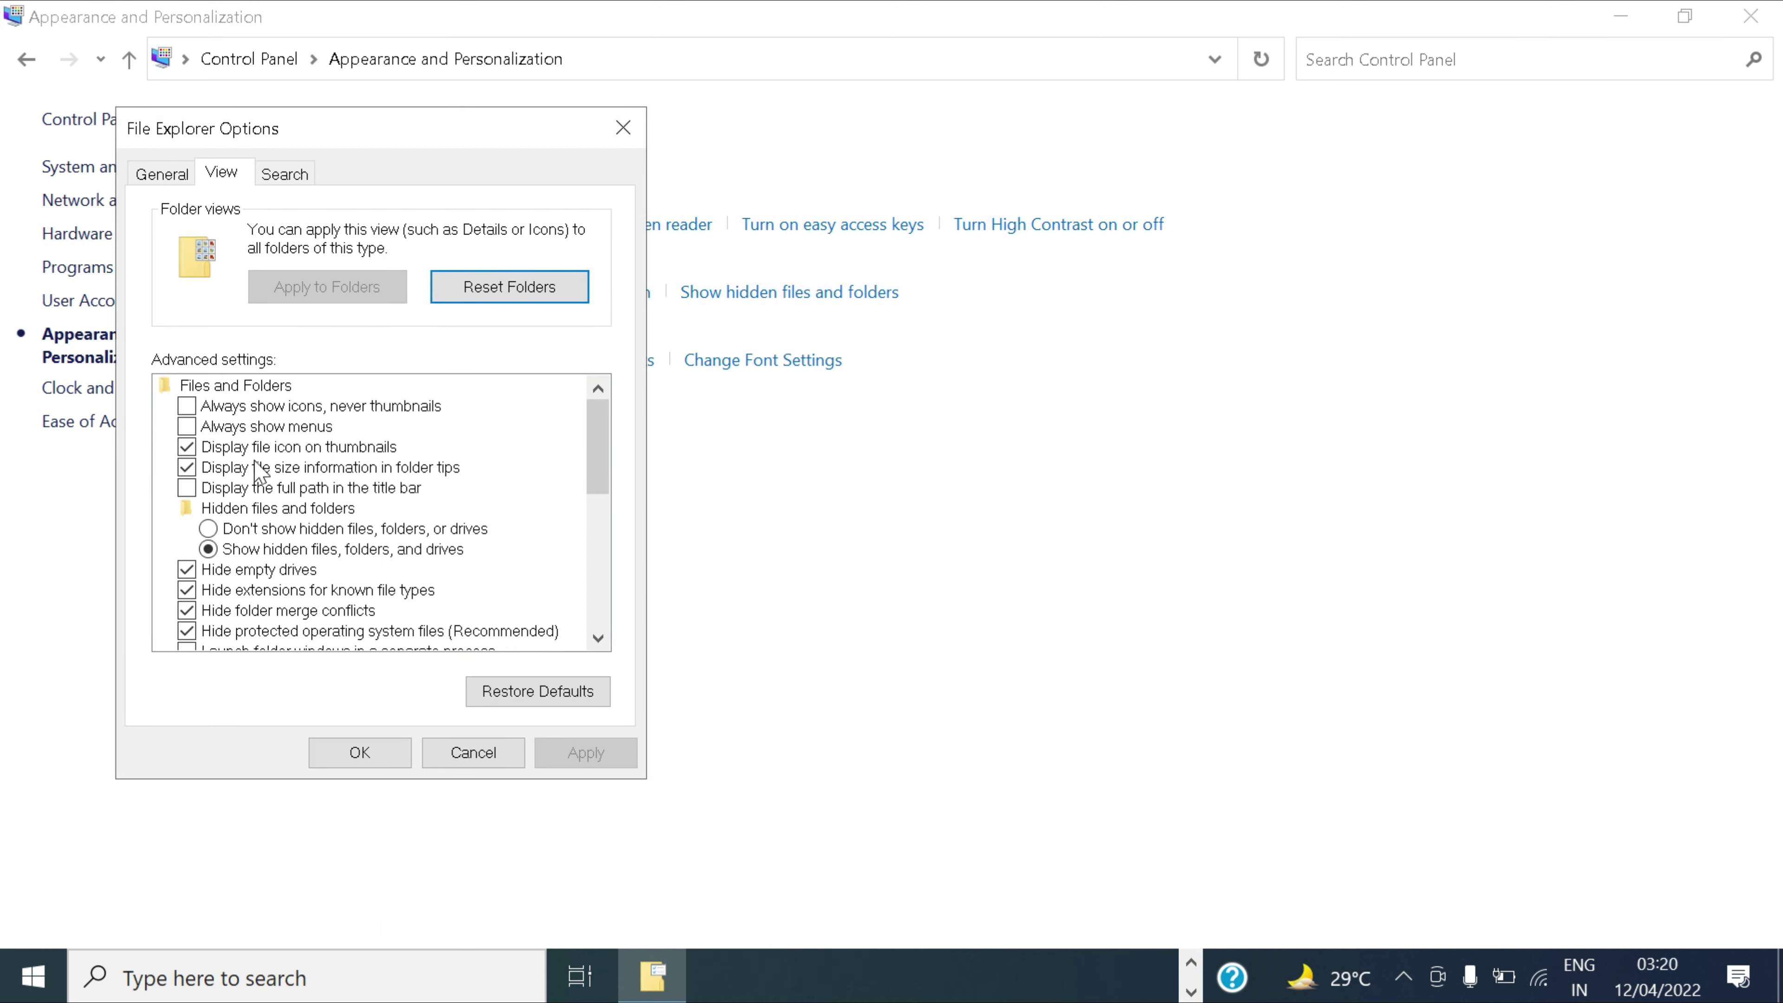
click(207, 550)
click(207, 549)
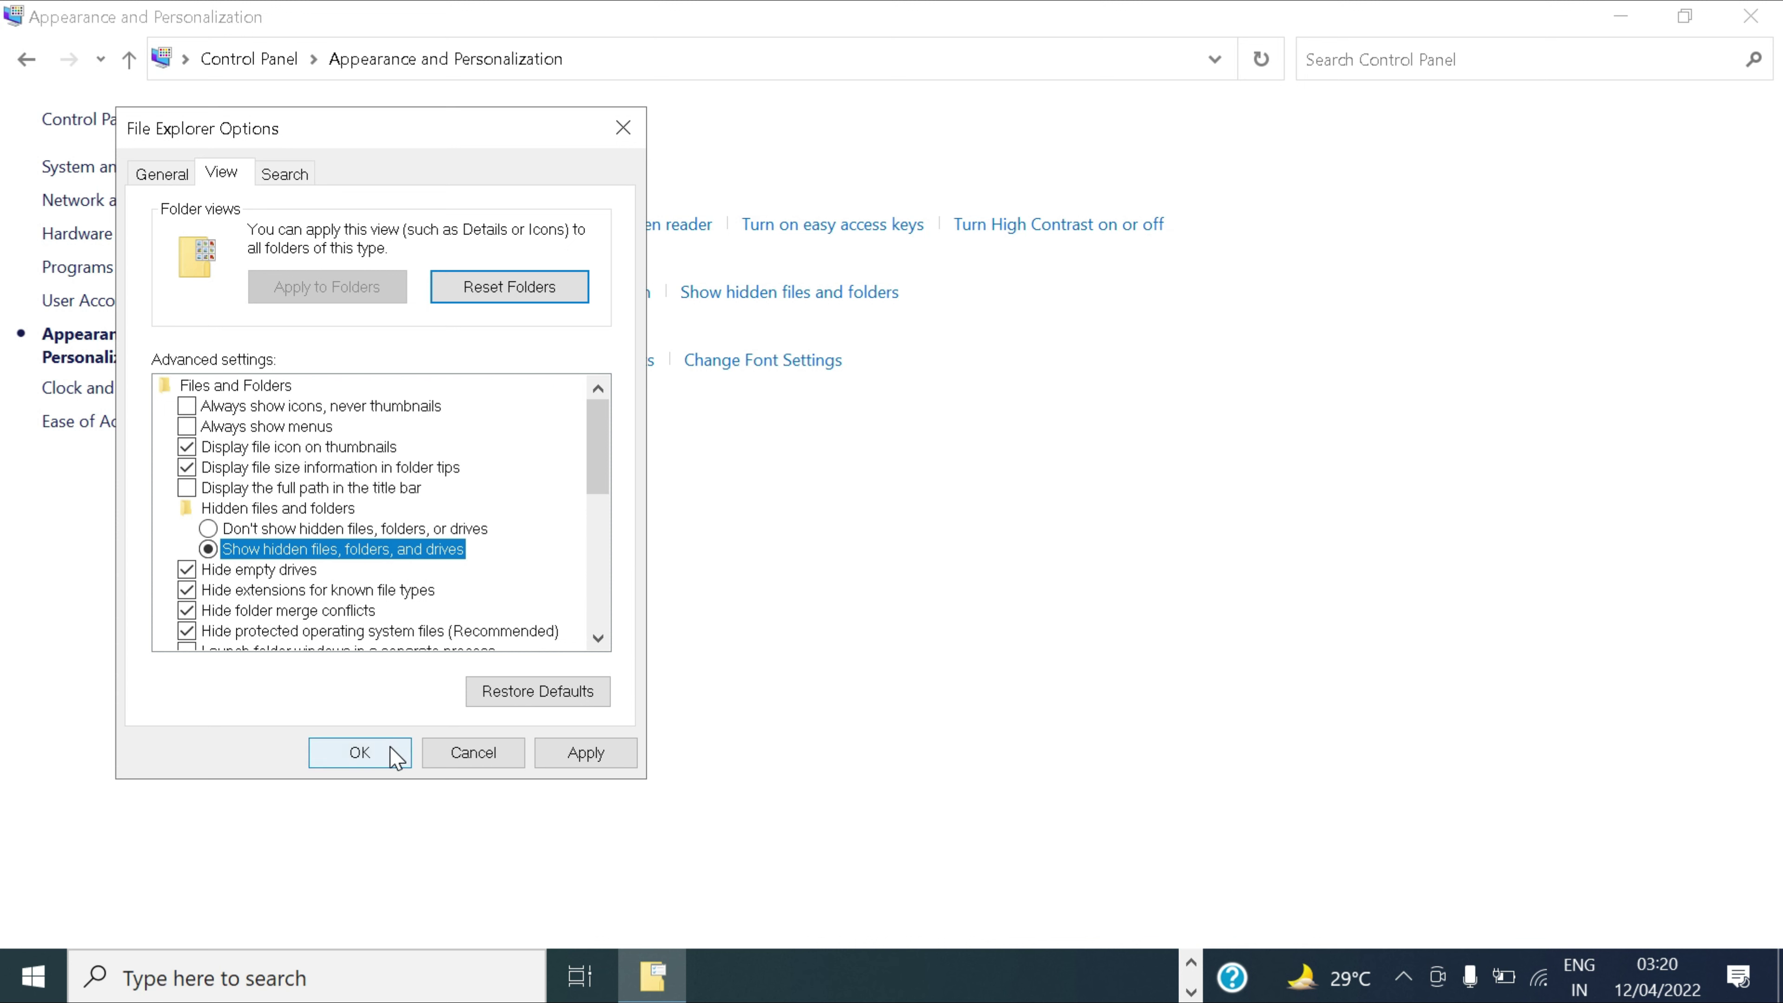
click(360, 752)
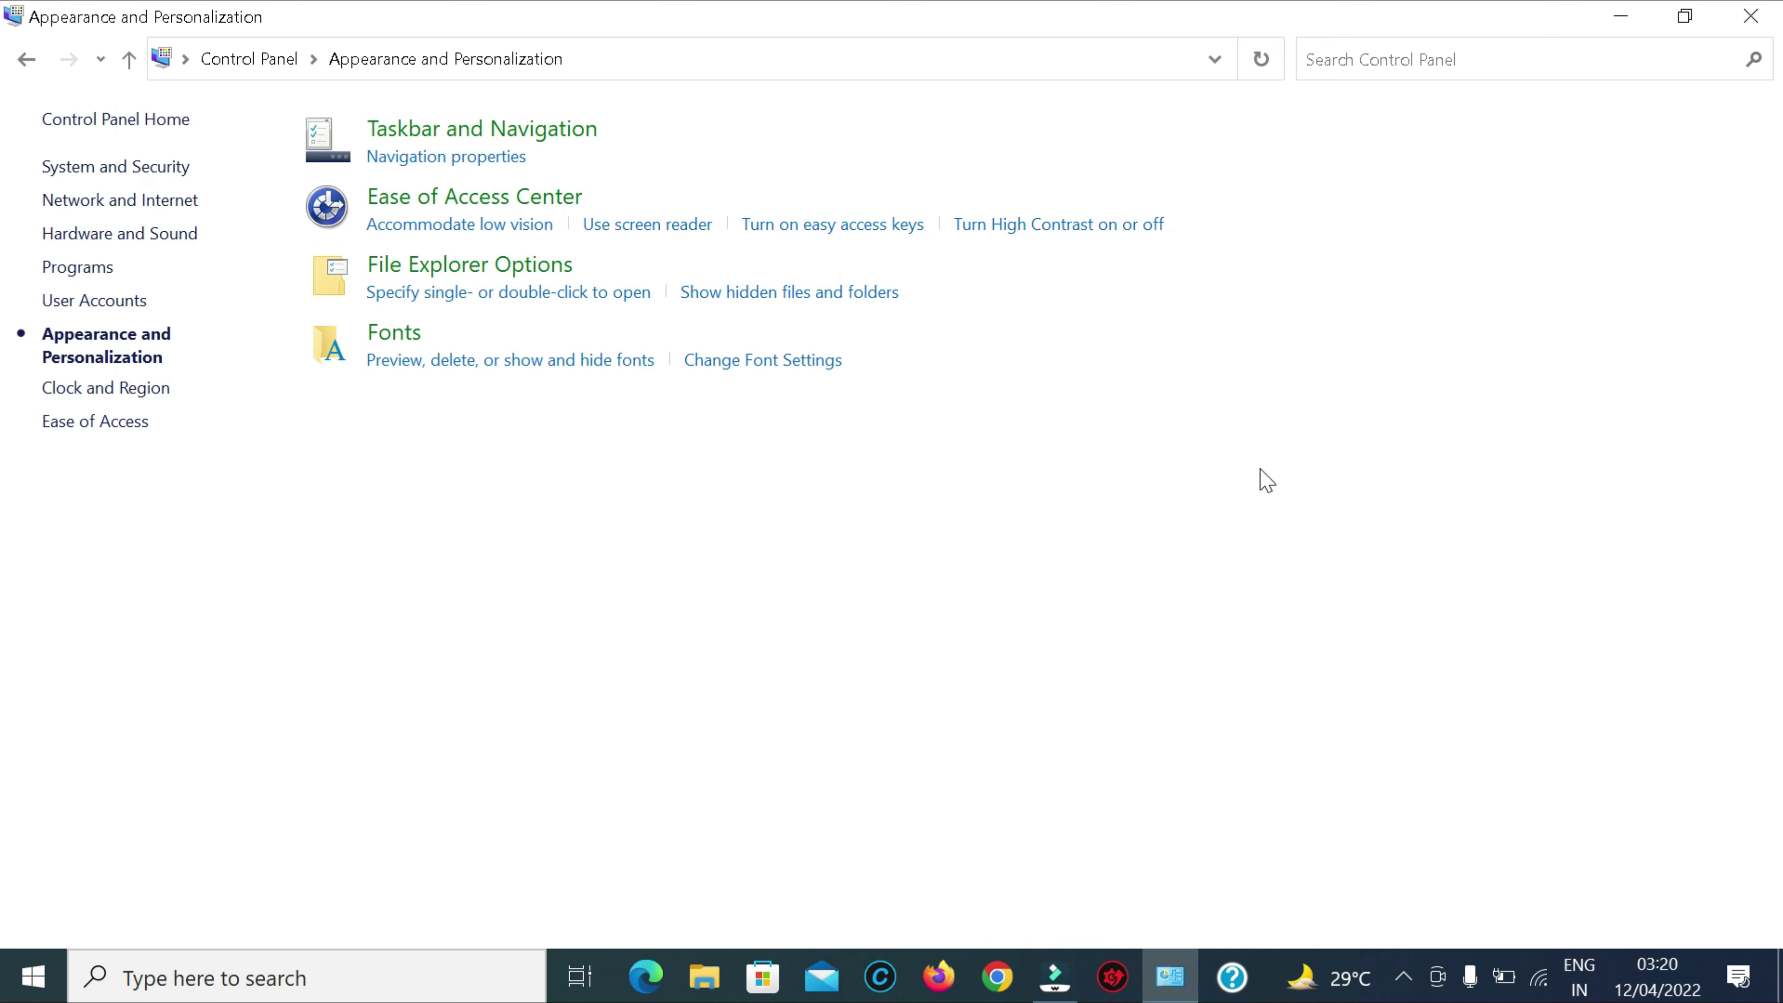
click(1750, 14)
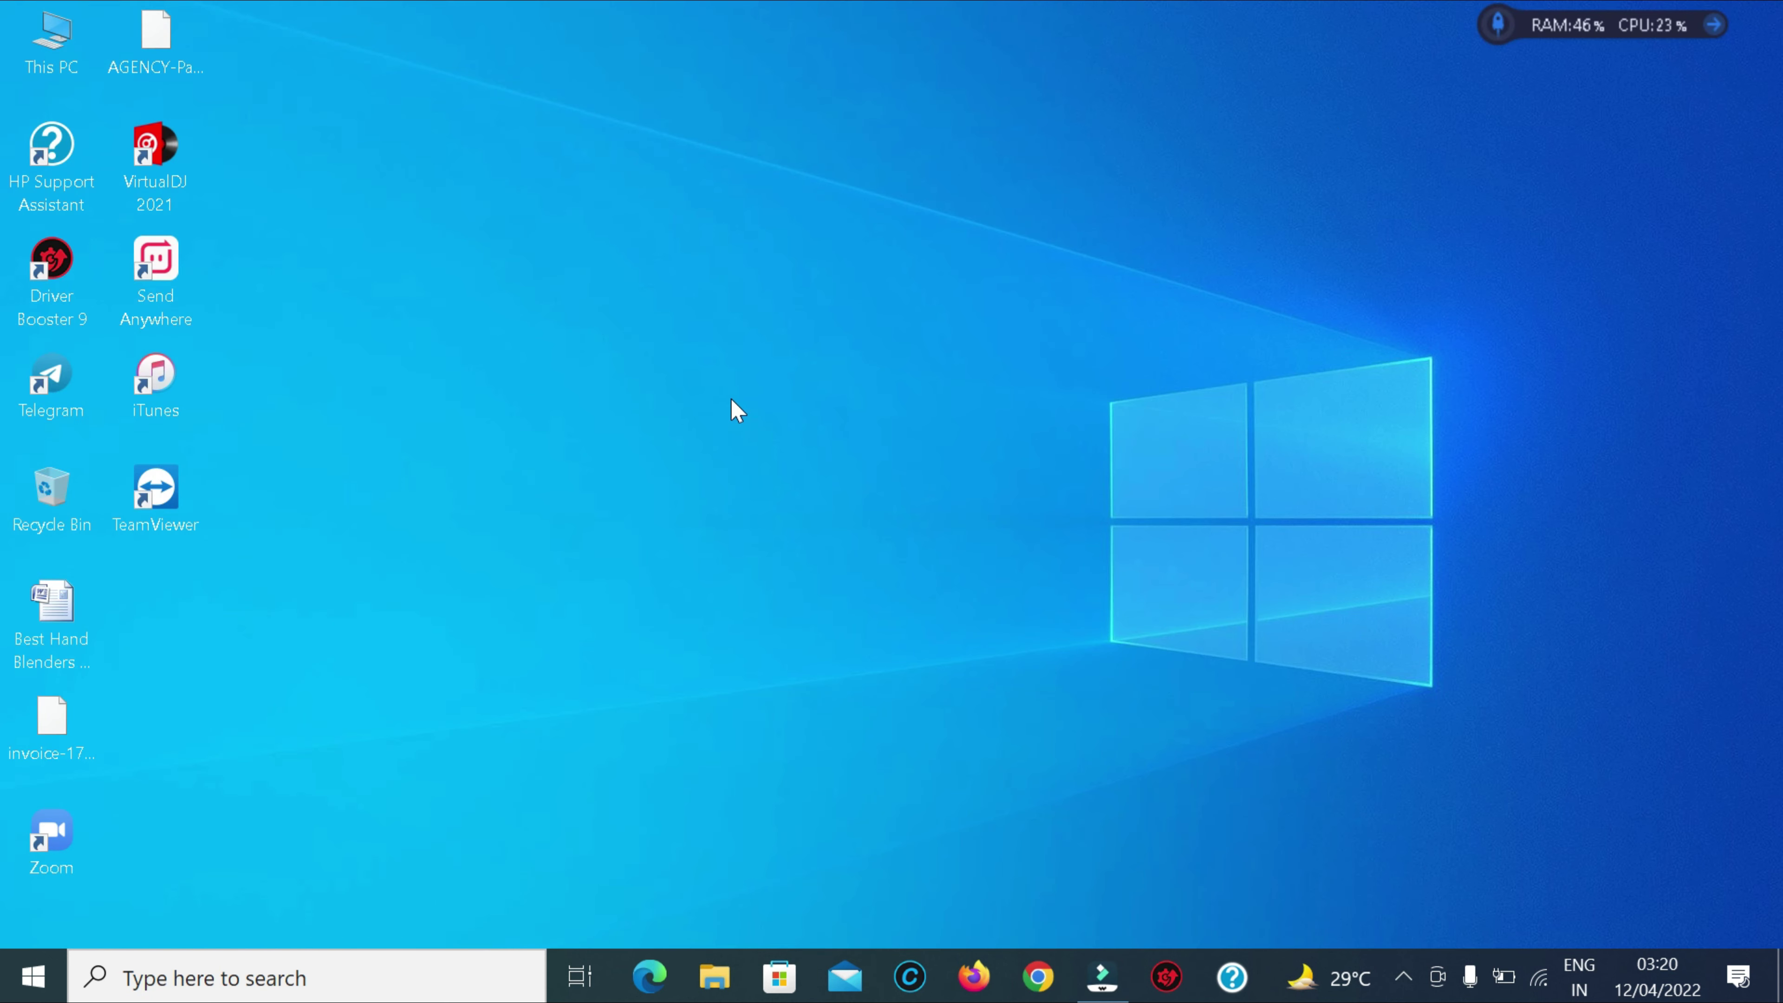
Step: Open the user's profile folder inside Users on Local Disk (C:)
double_click(35, 31)
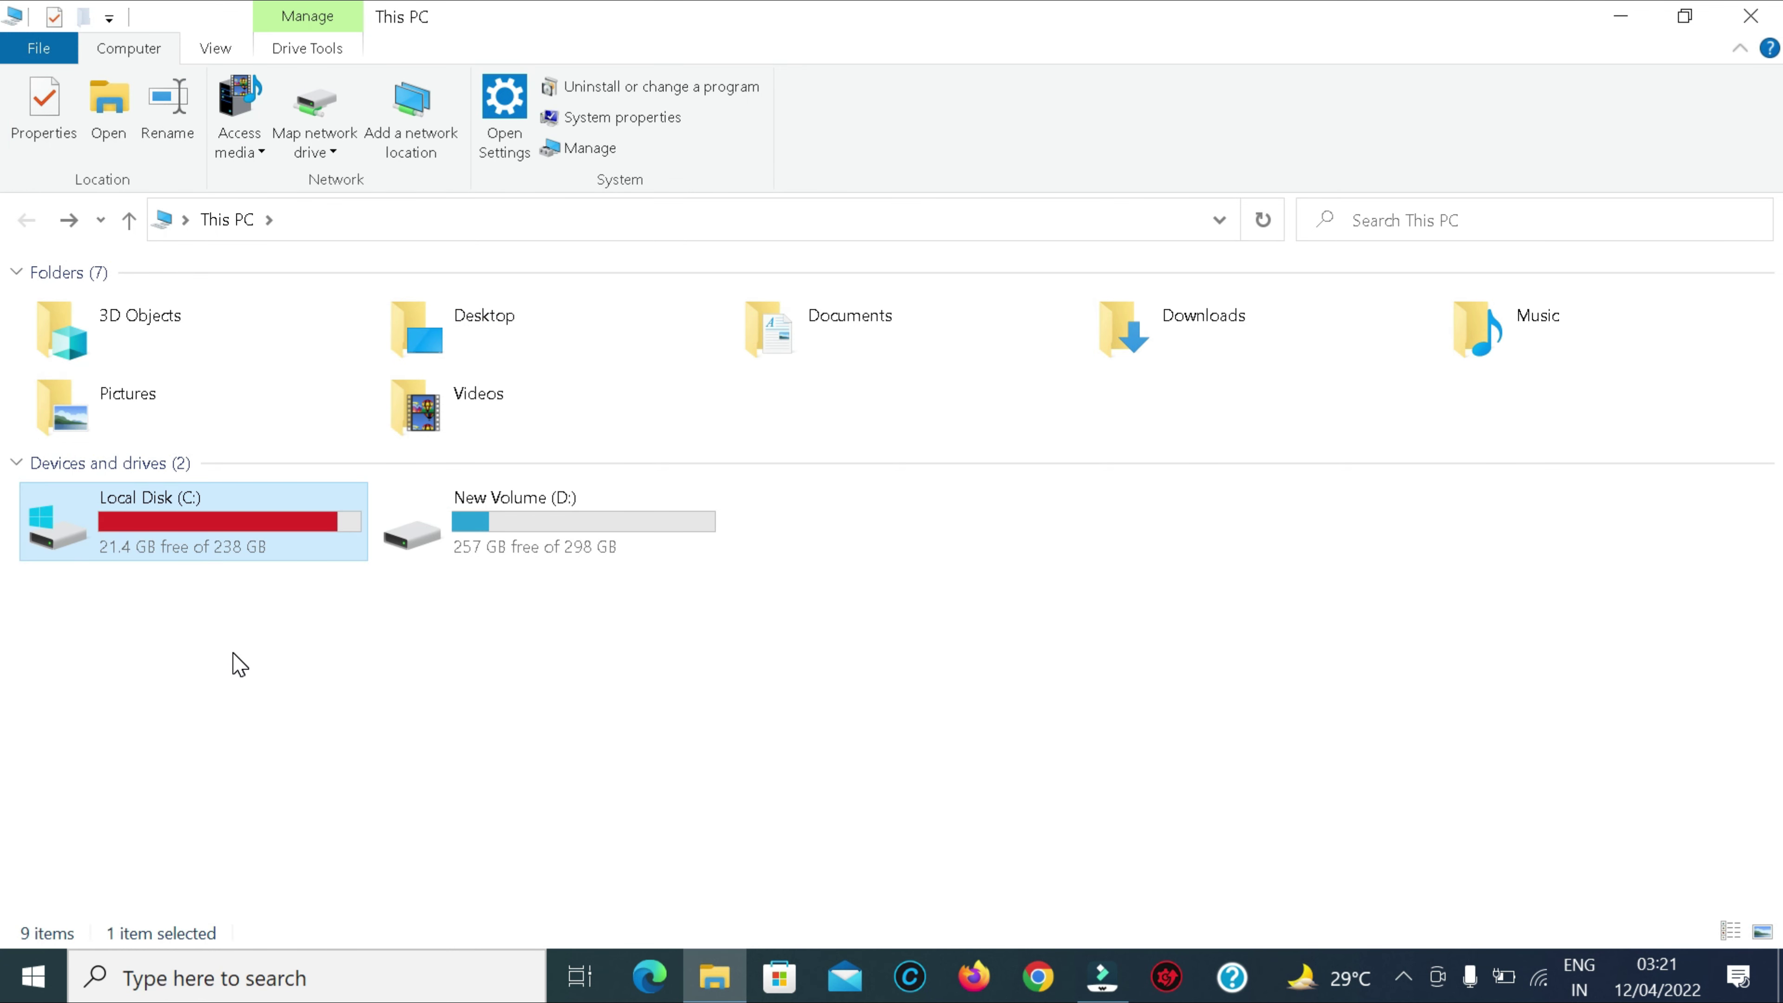
double_click(191, 547)
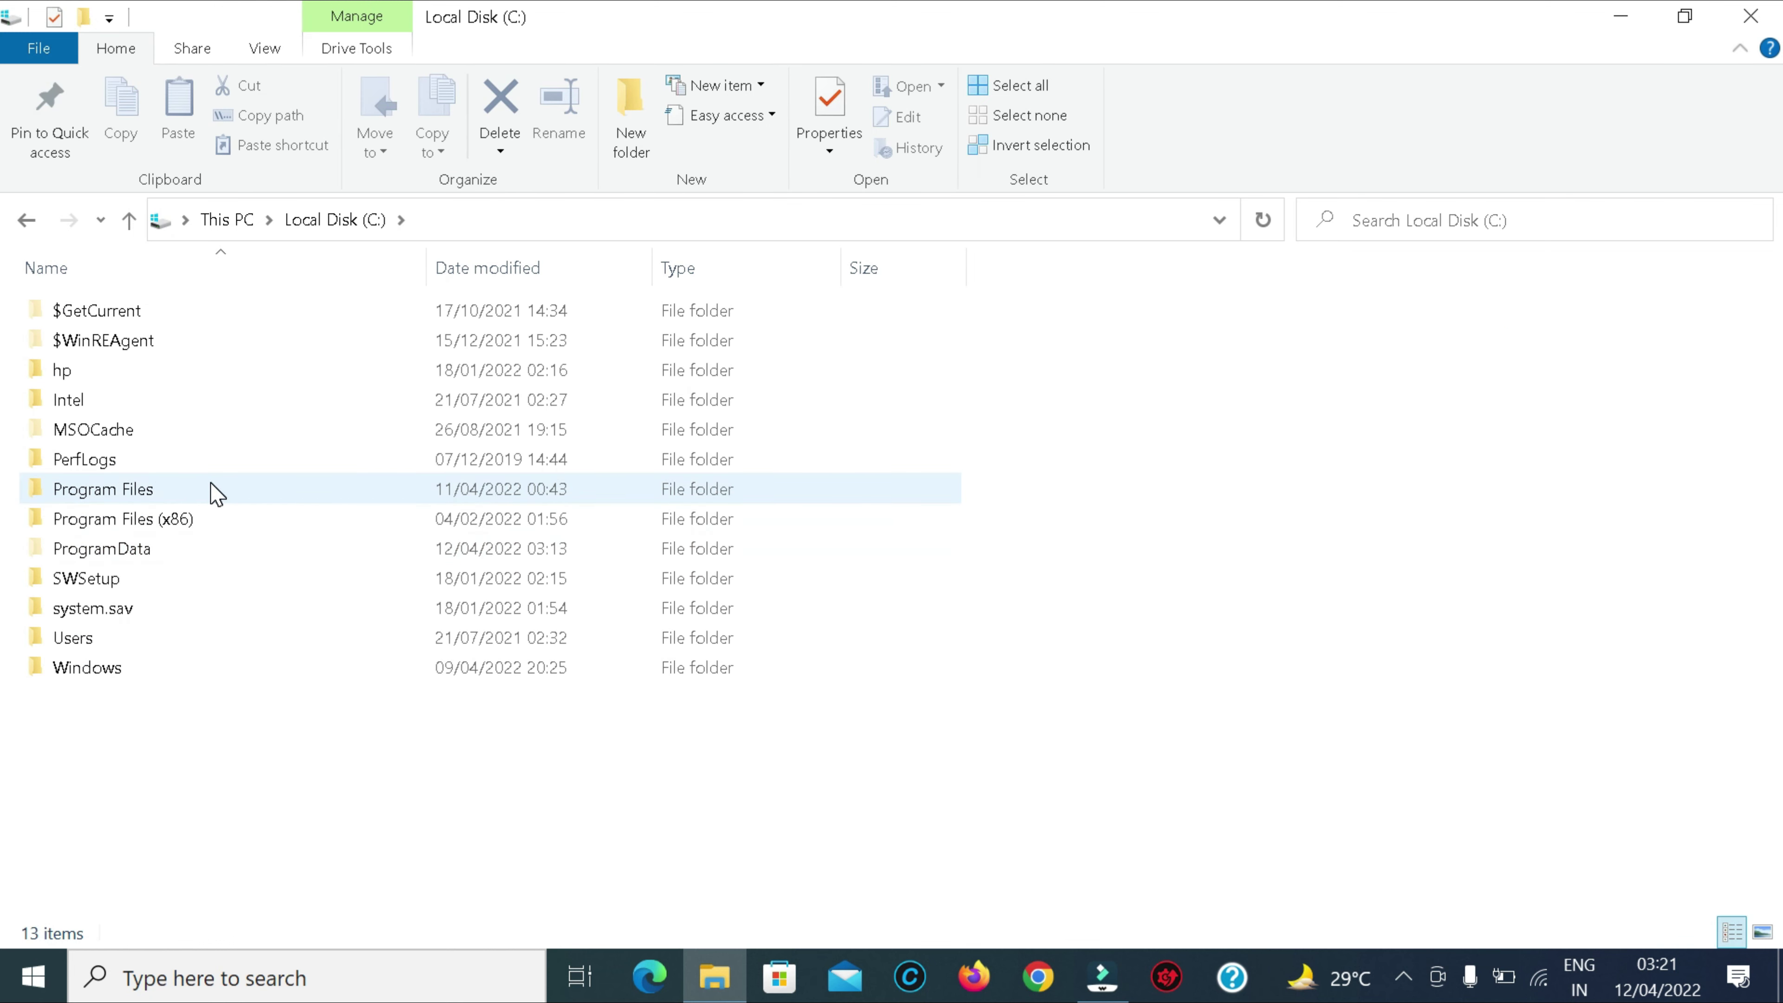
double_click(167, 639)
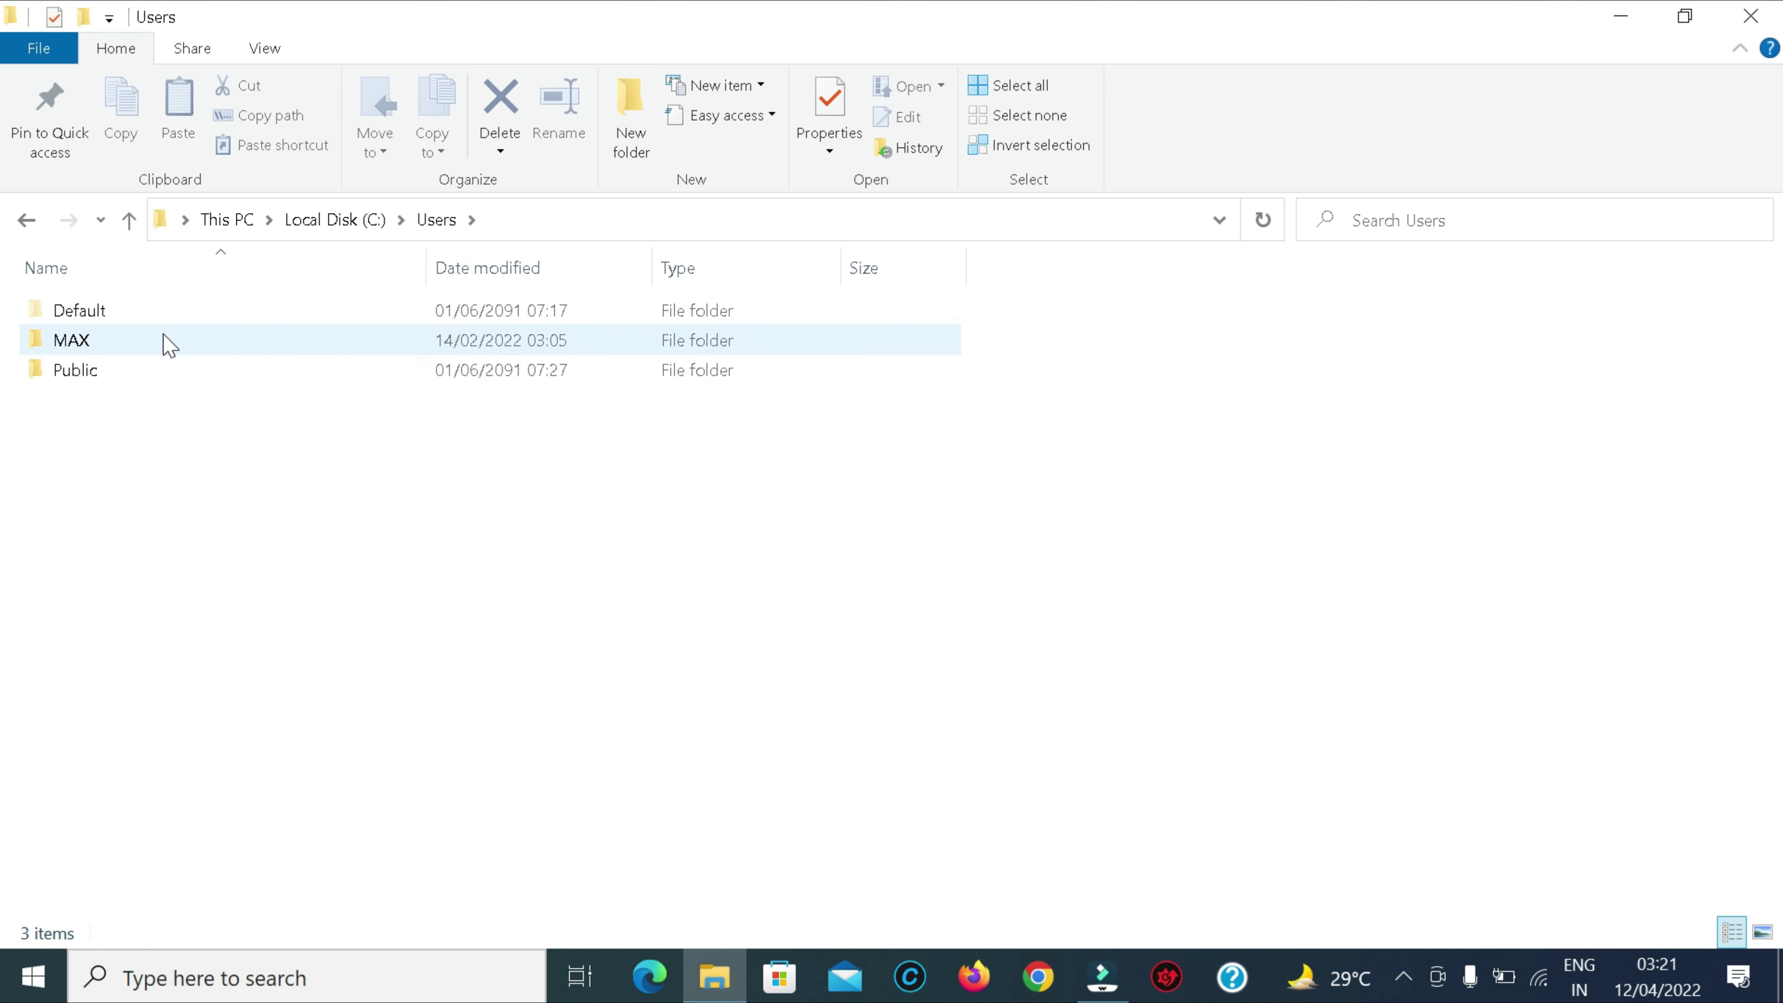
mouse_move(106, 352)
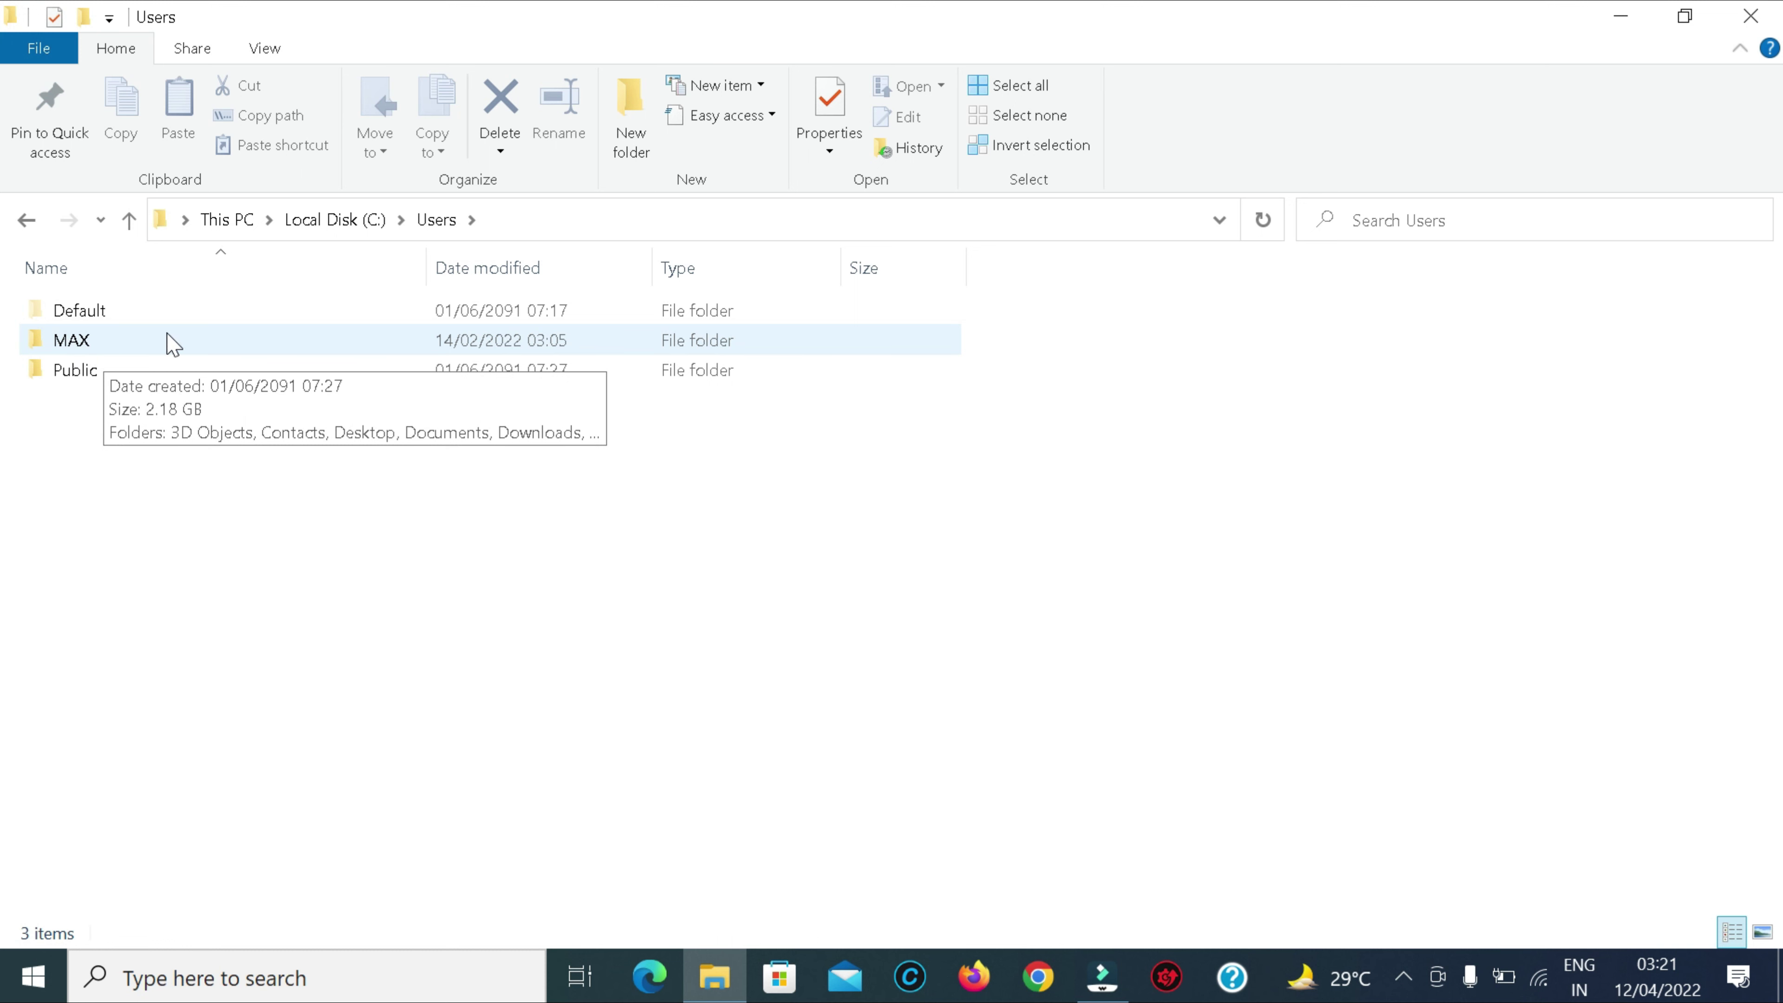
double_click(122, 345)
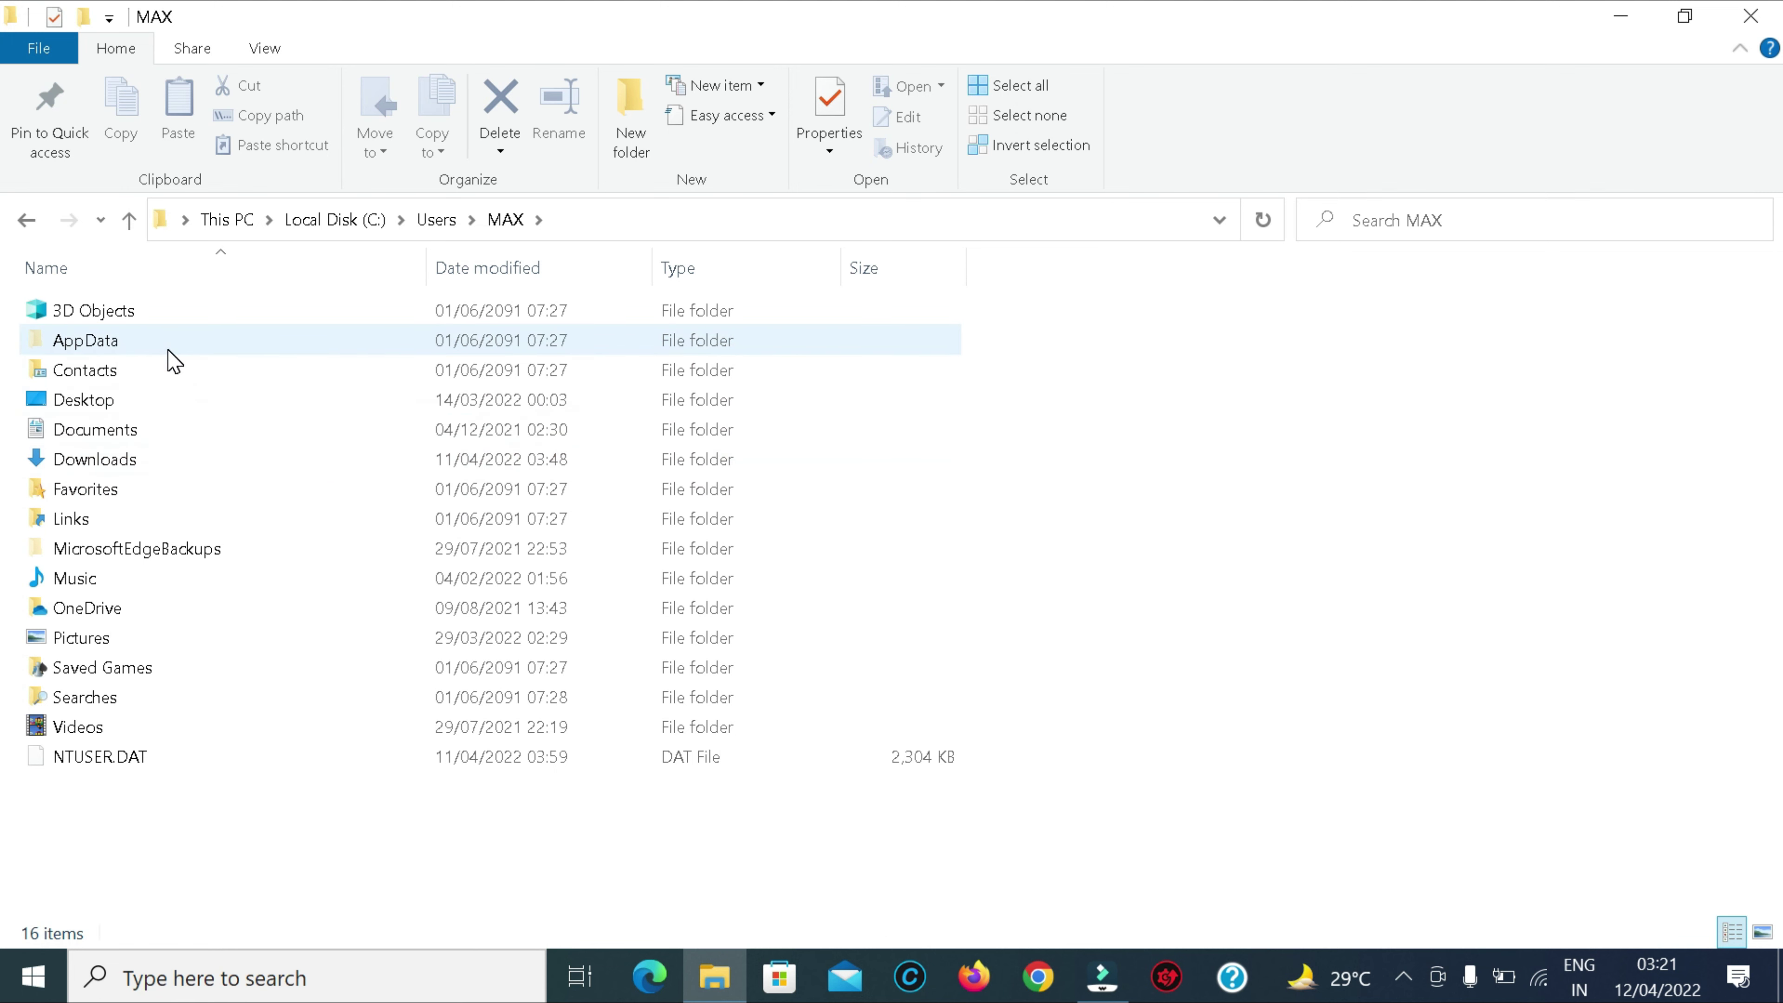
Step: From the profile folder, go to AppData\Roaming\Apple Computer\MobileSync\Backup
mouse_move(188, 360)
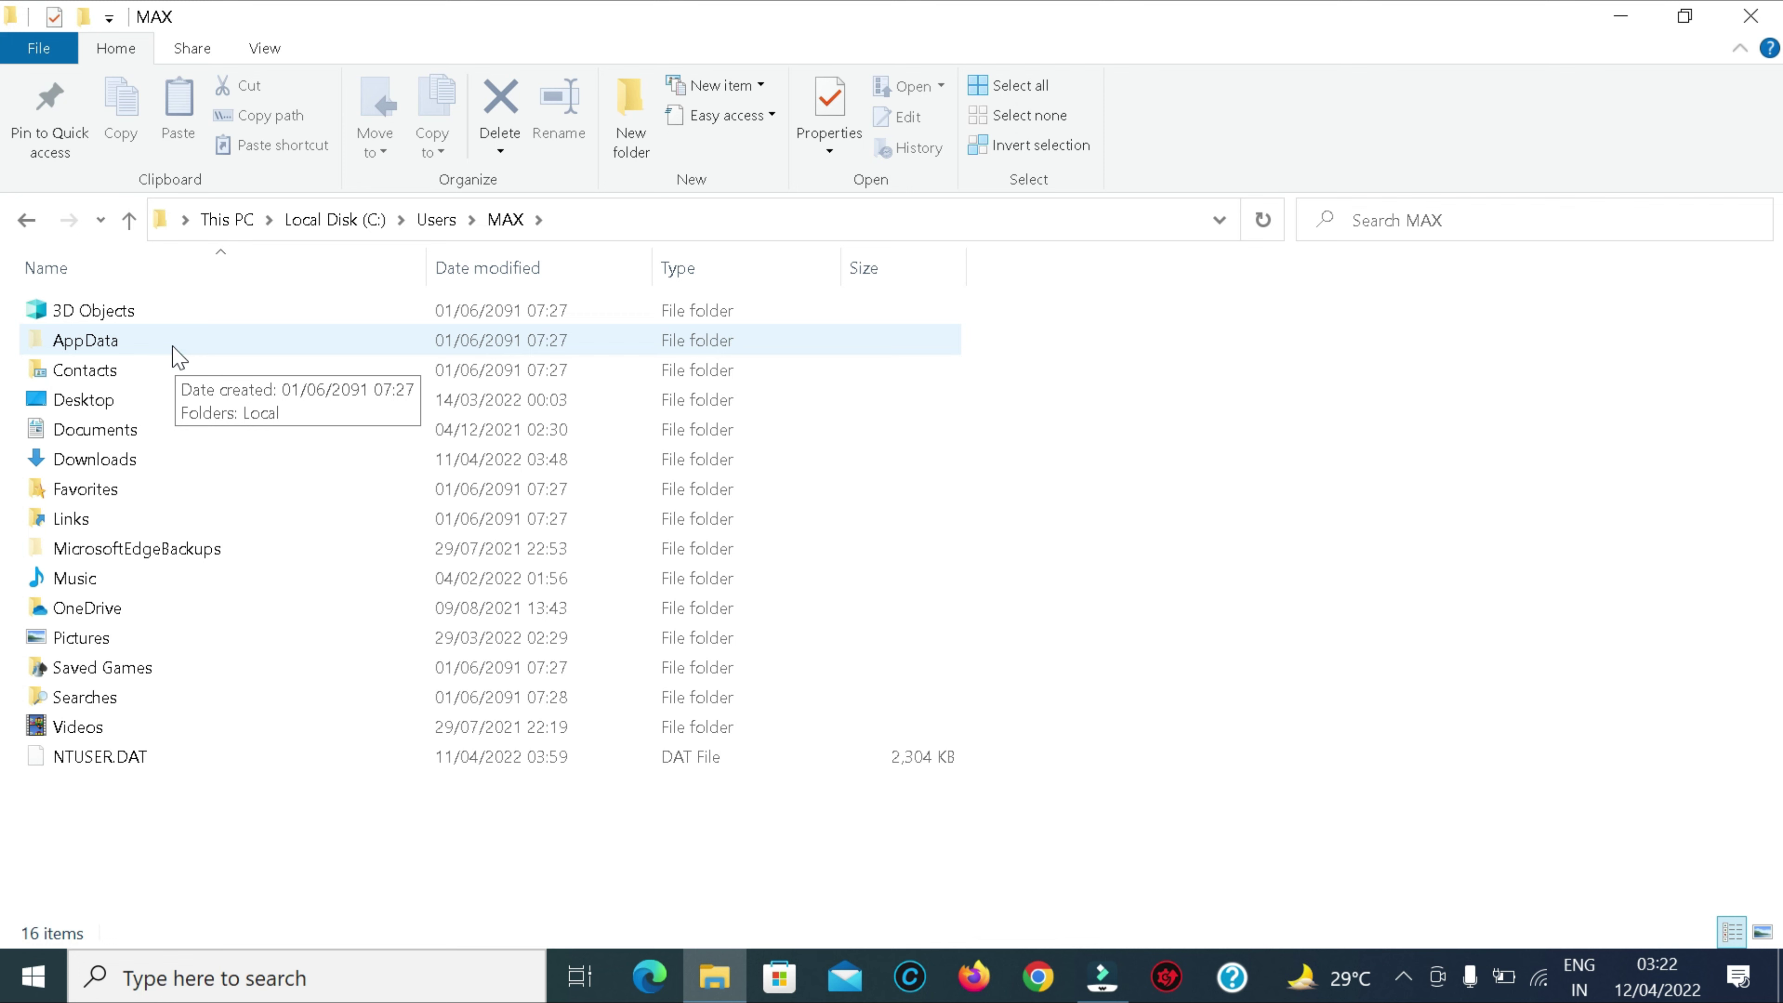
double_click(172, 354)
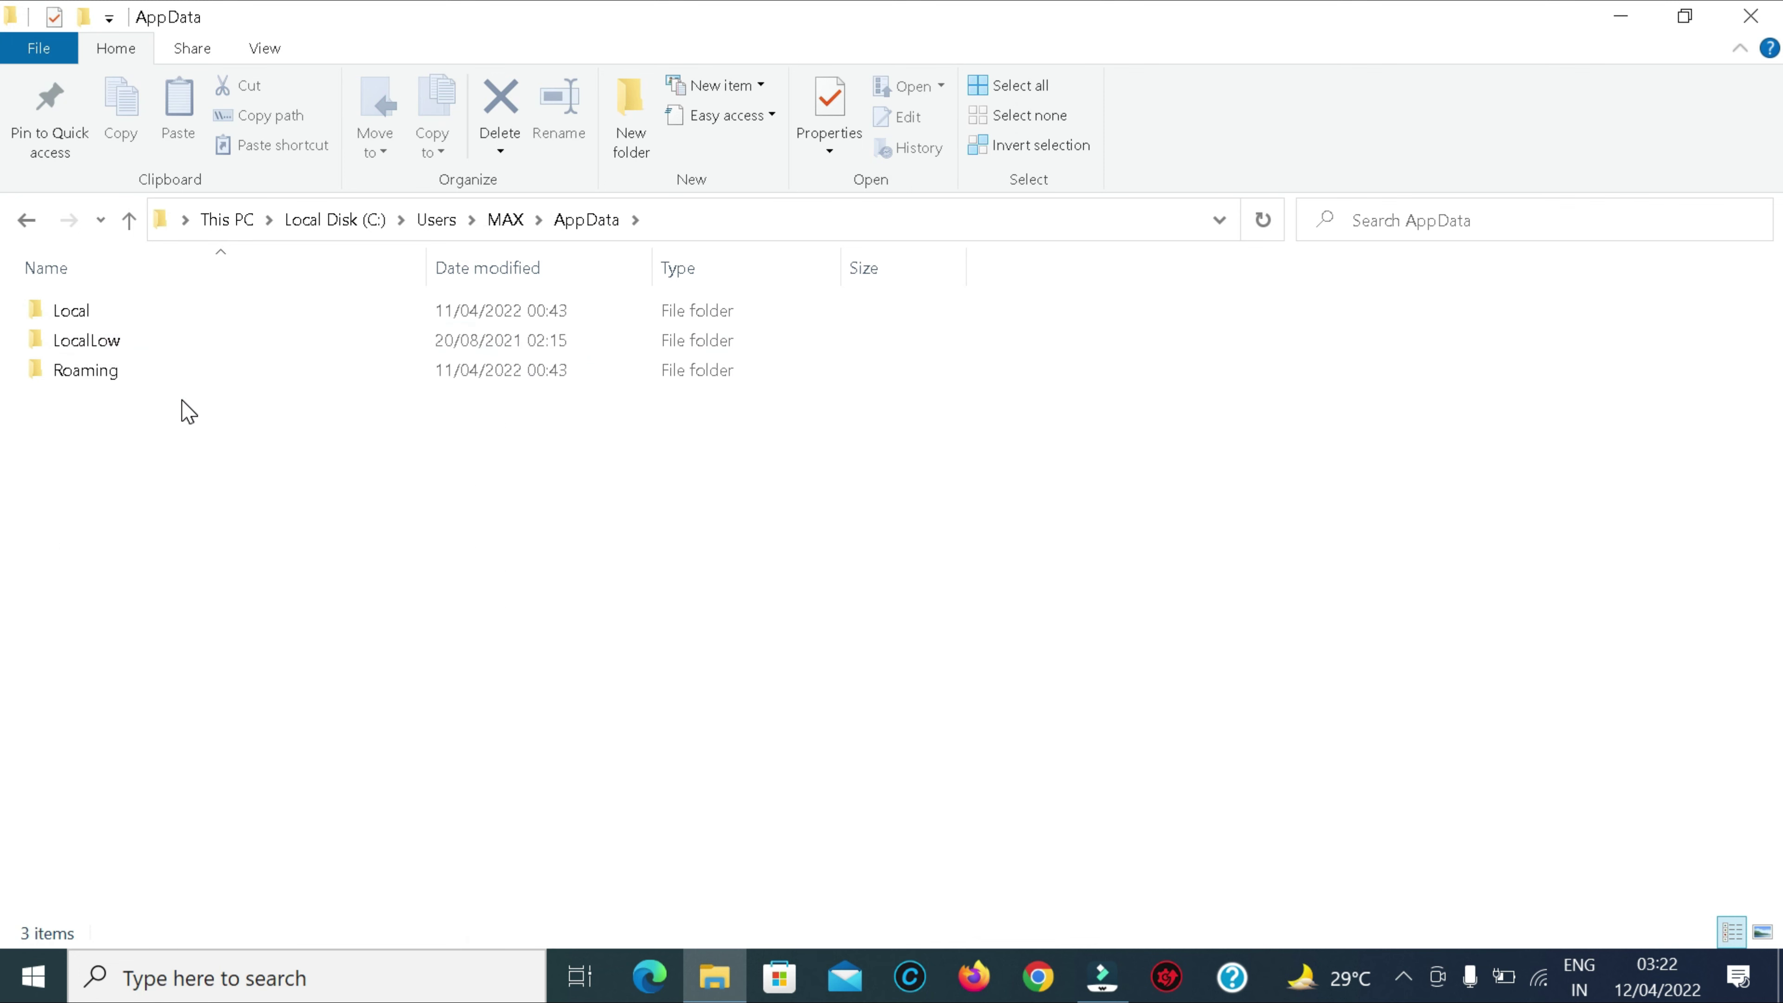
double_click(151, 370)
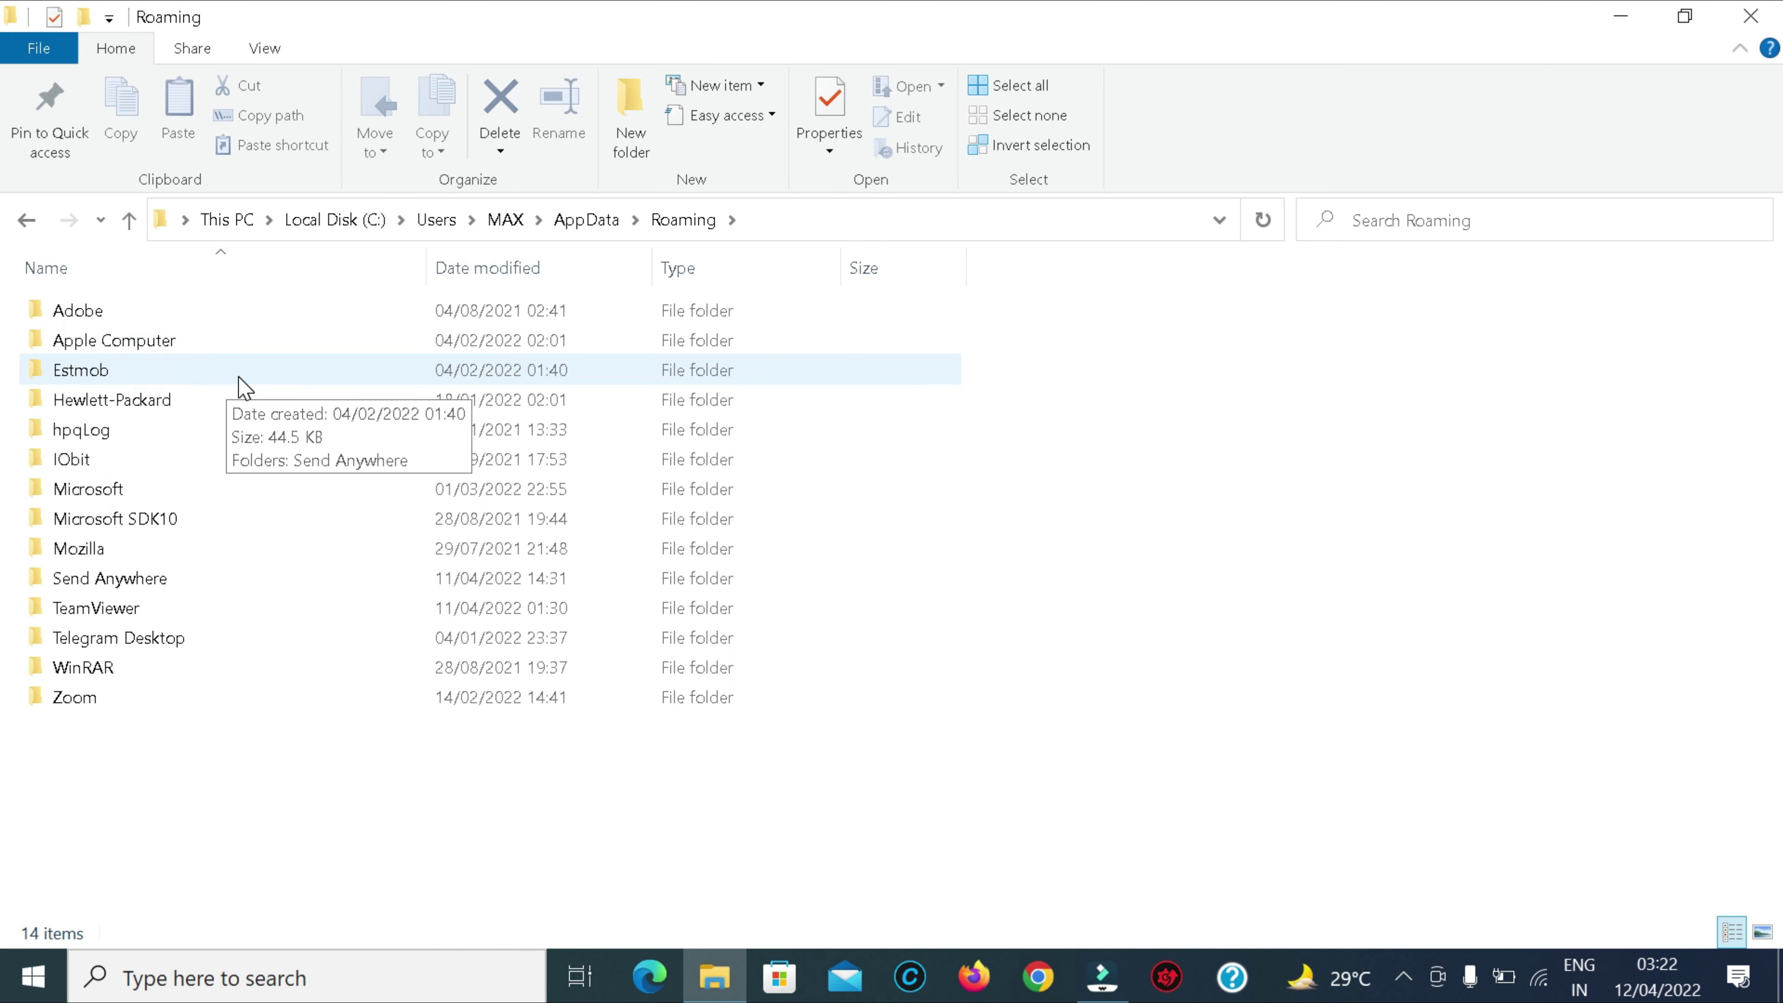
double_click(173, 342)
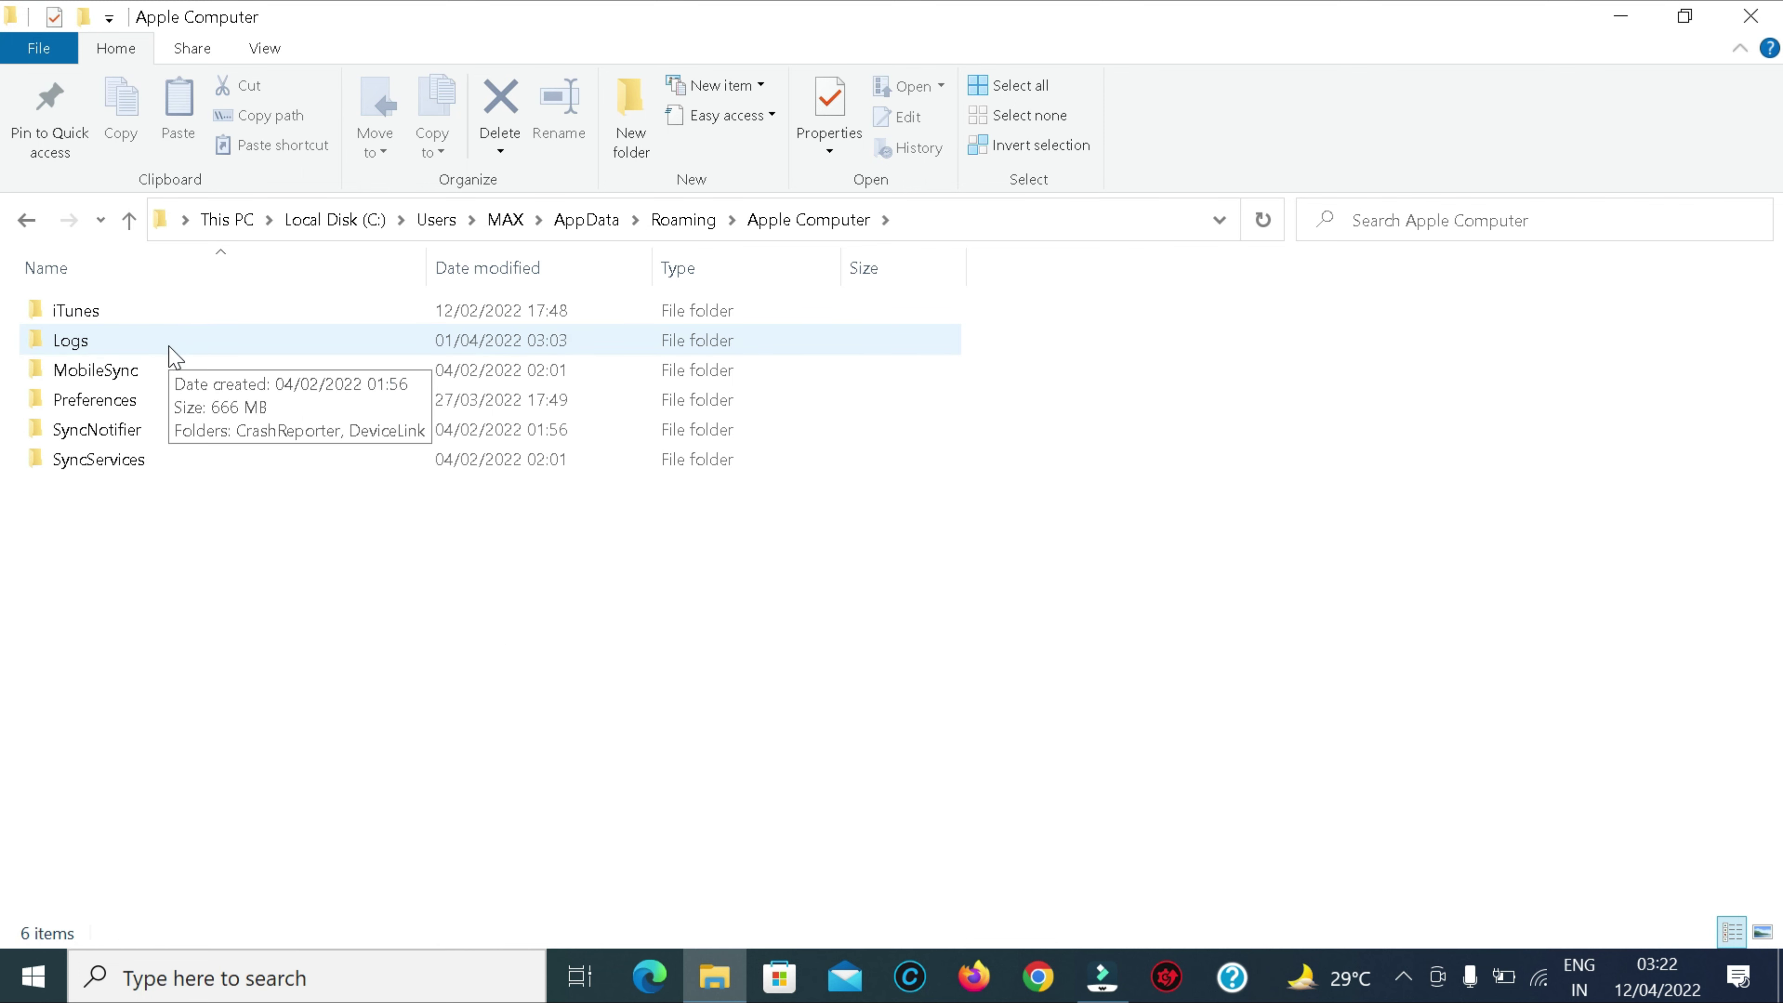
double_click(158, 381)
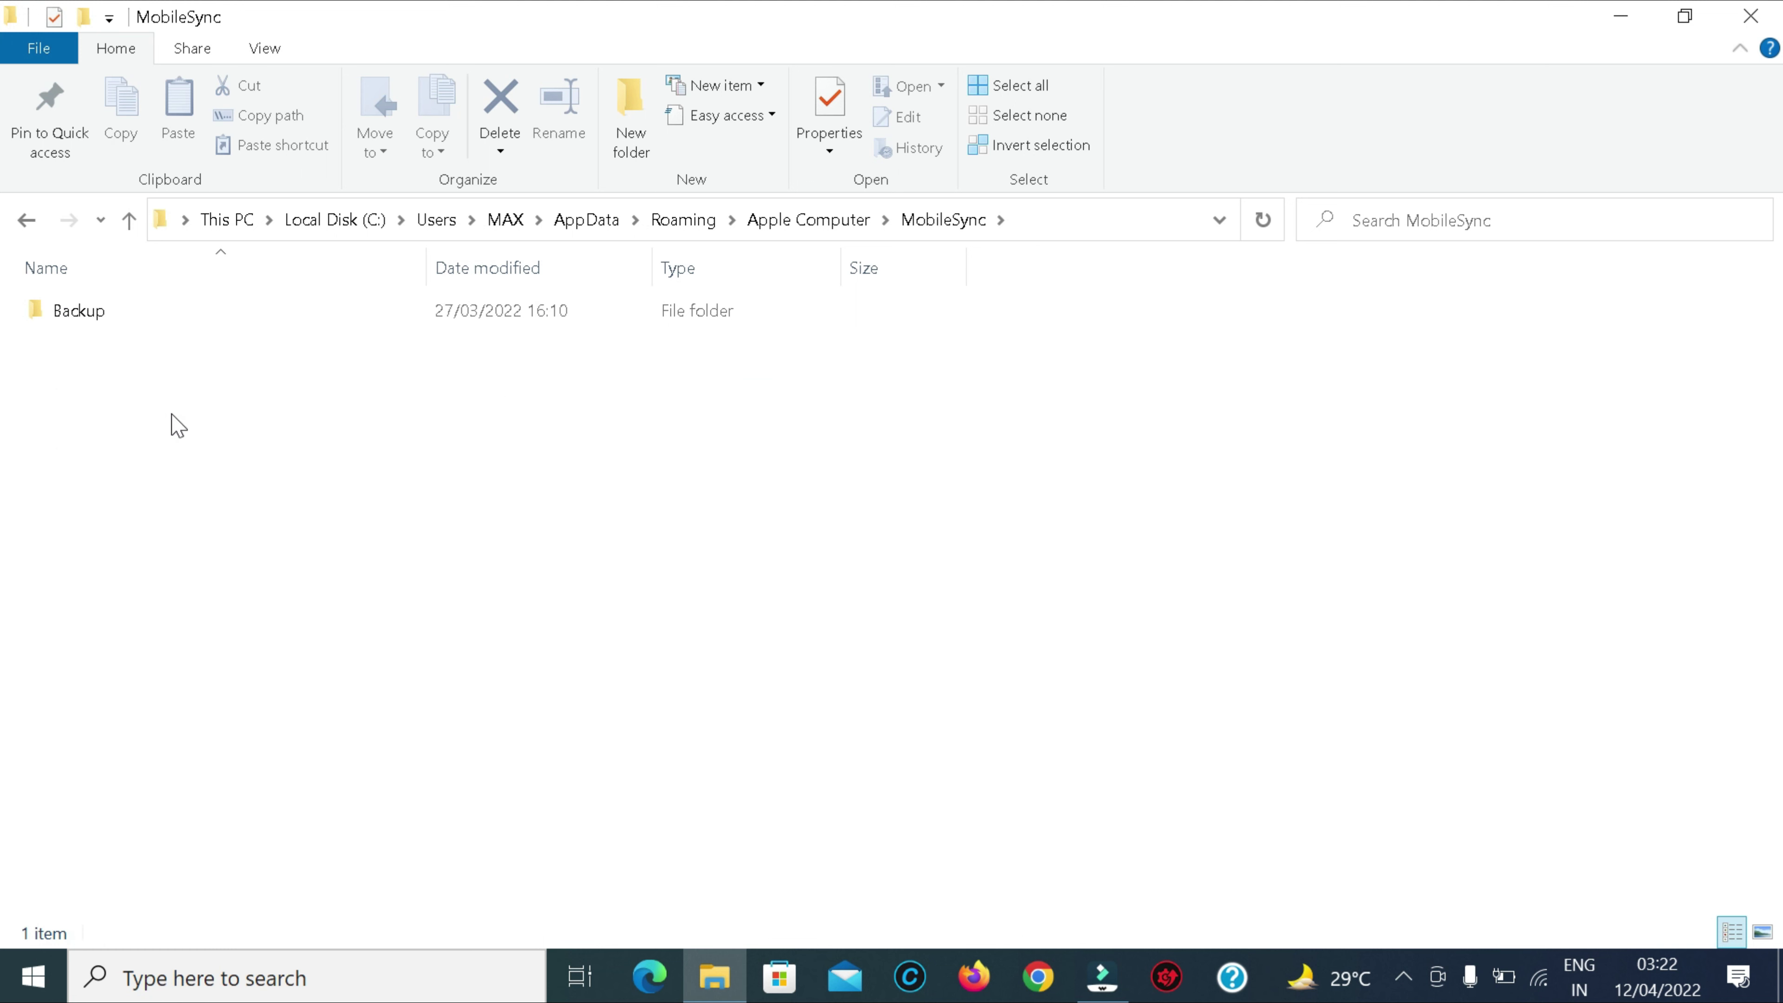
double_click(149, 318)
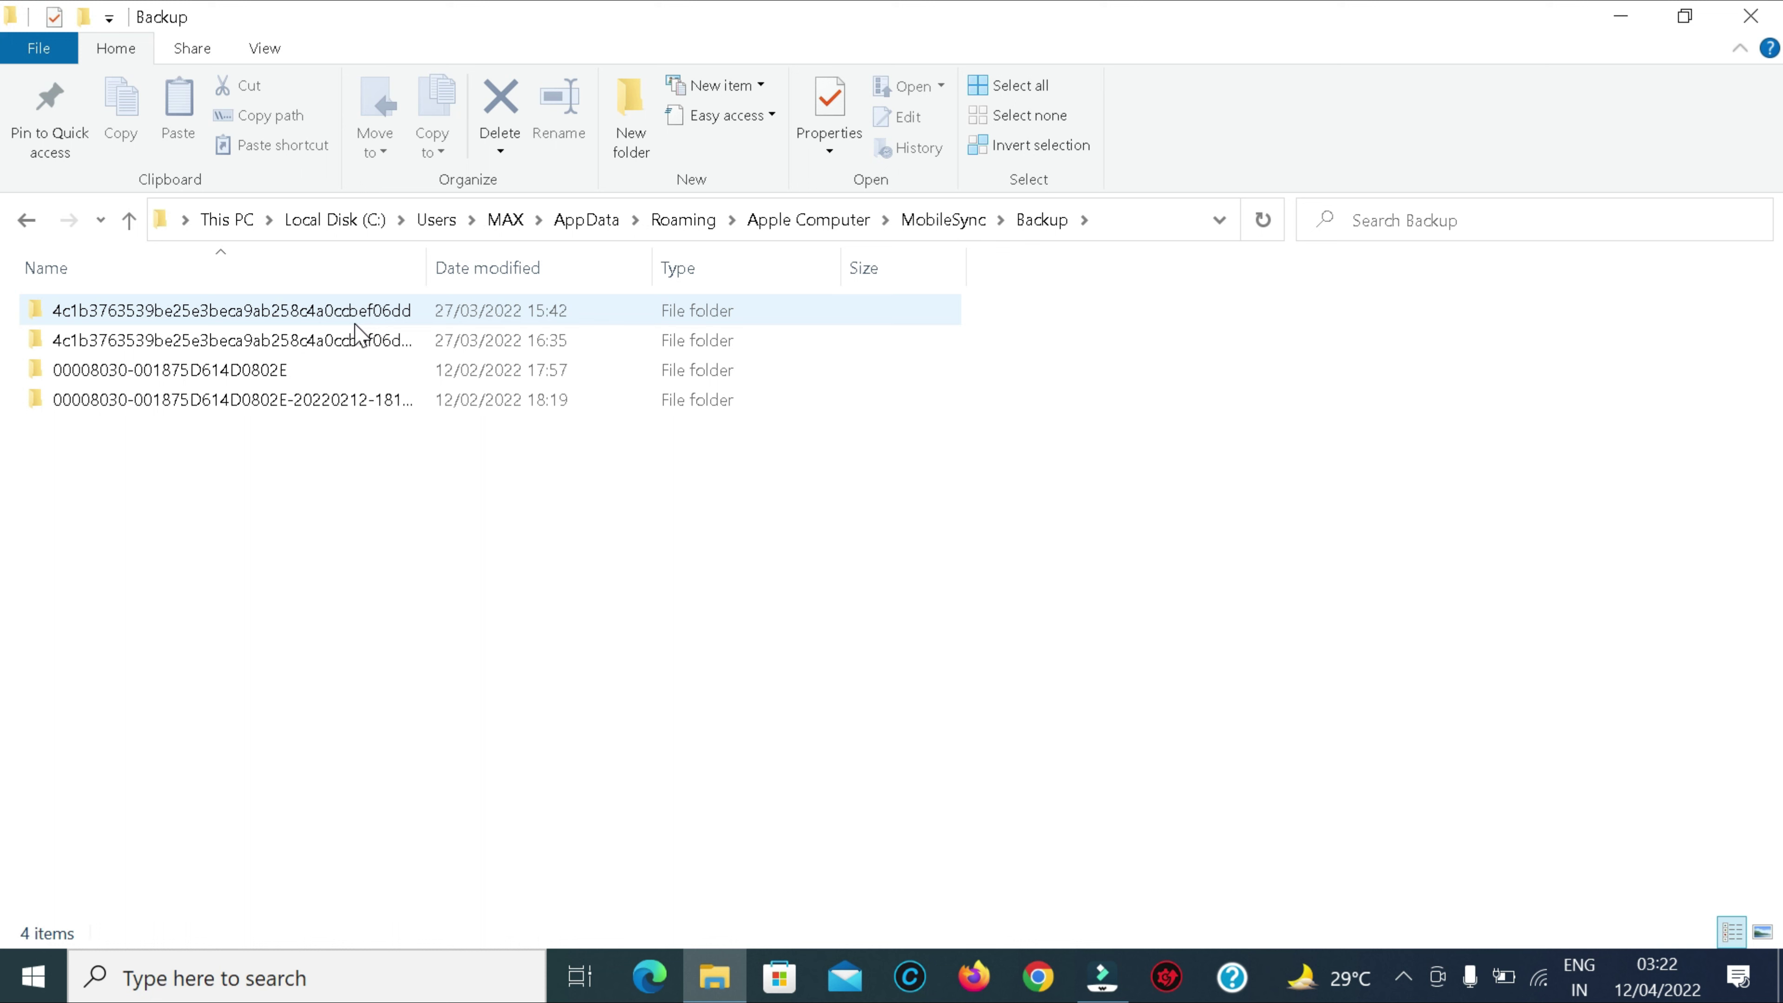
Step: Check the size of the first backup folder in its properties, and close them
click(340, 311)
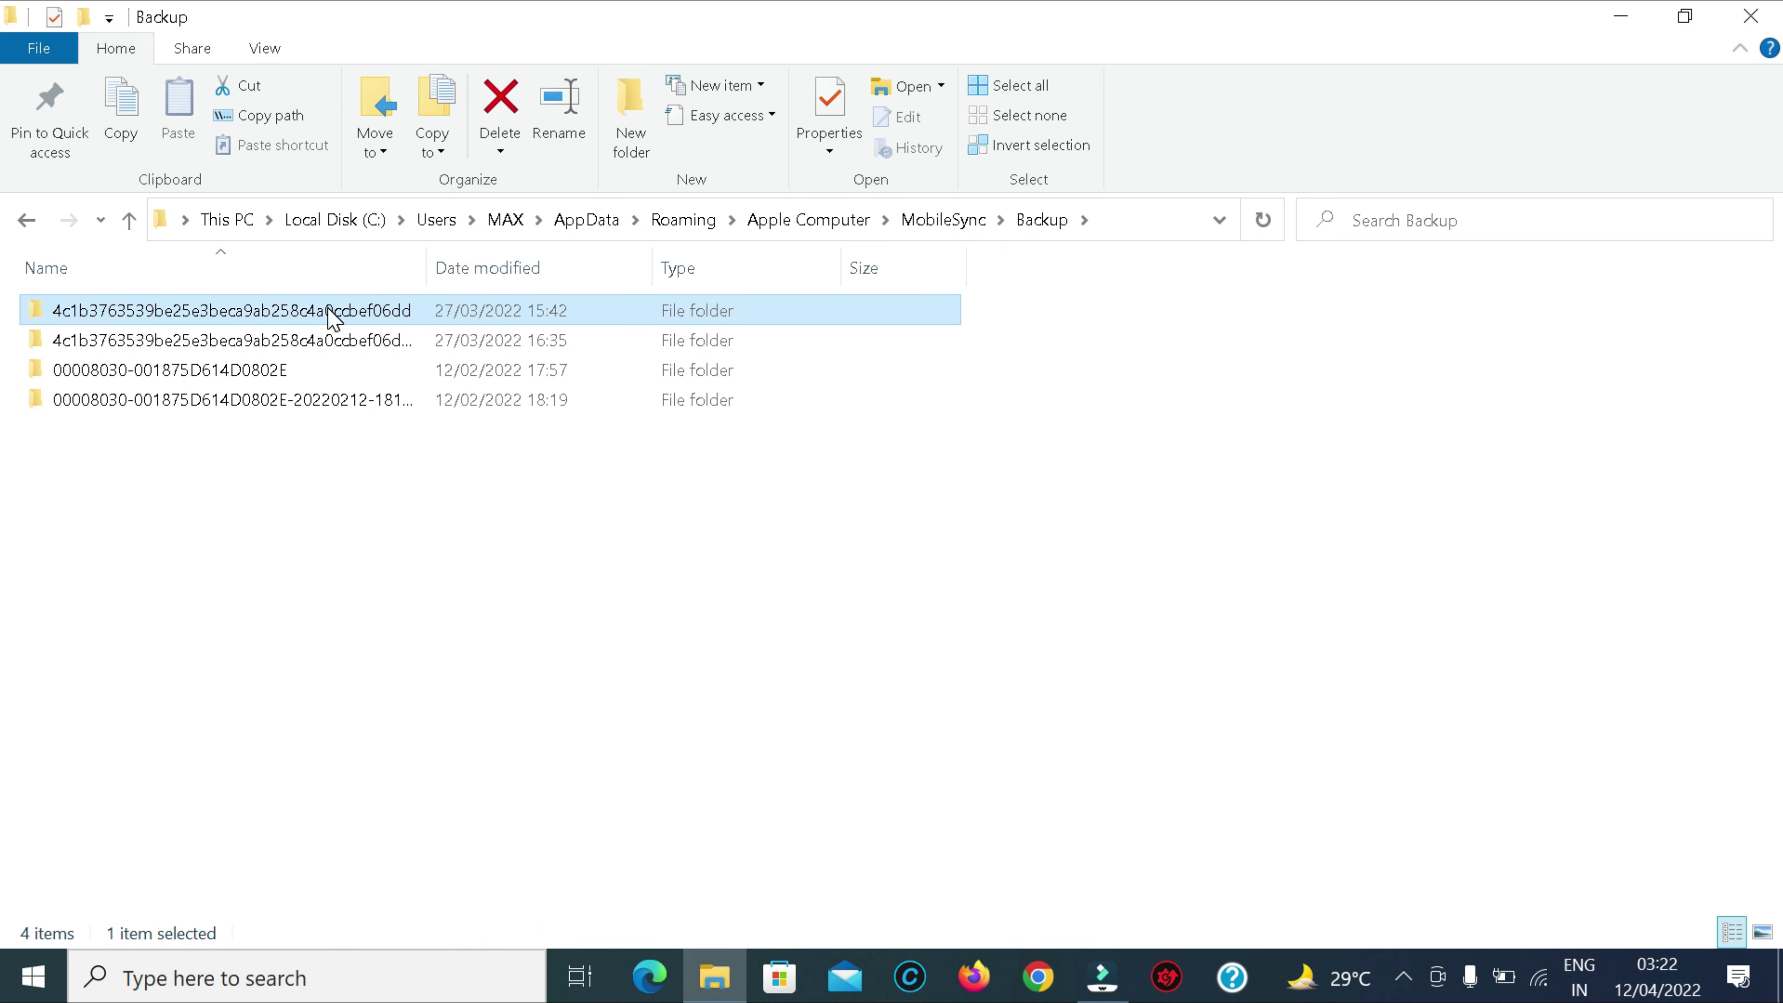
right_click(340, 314)
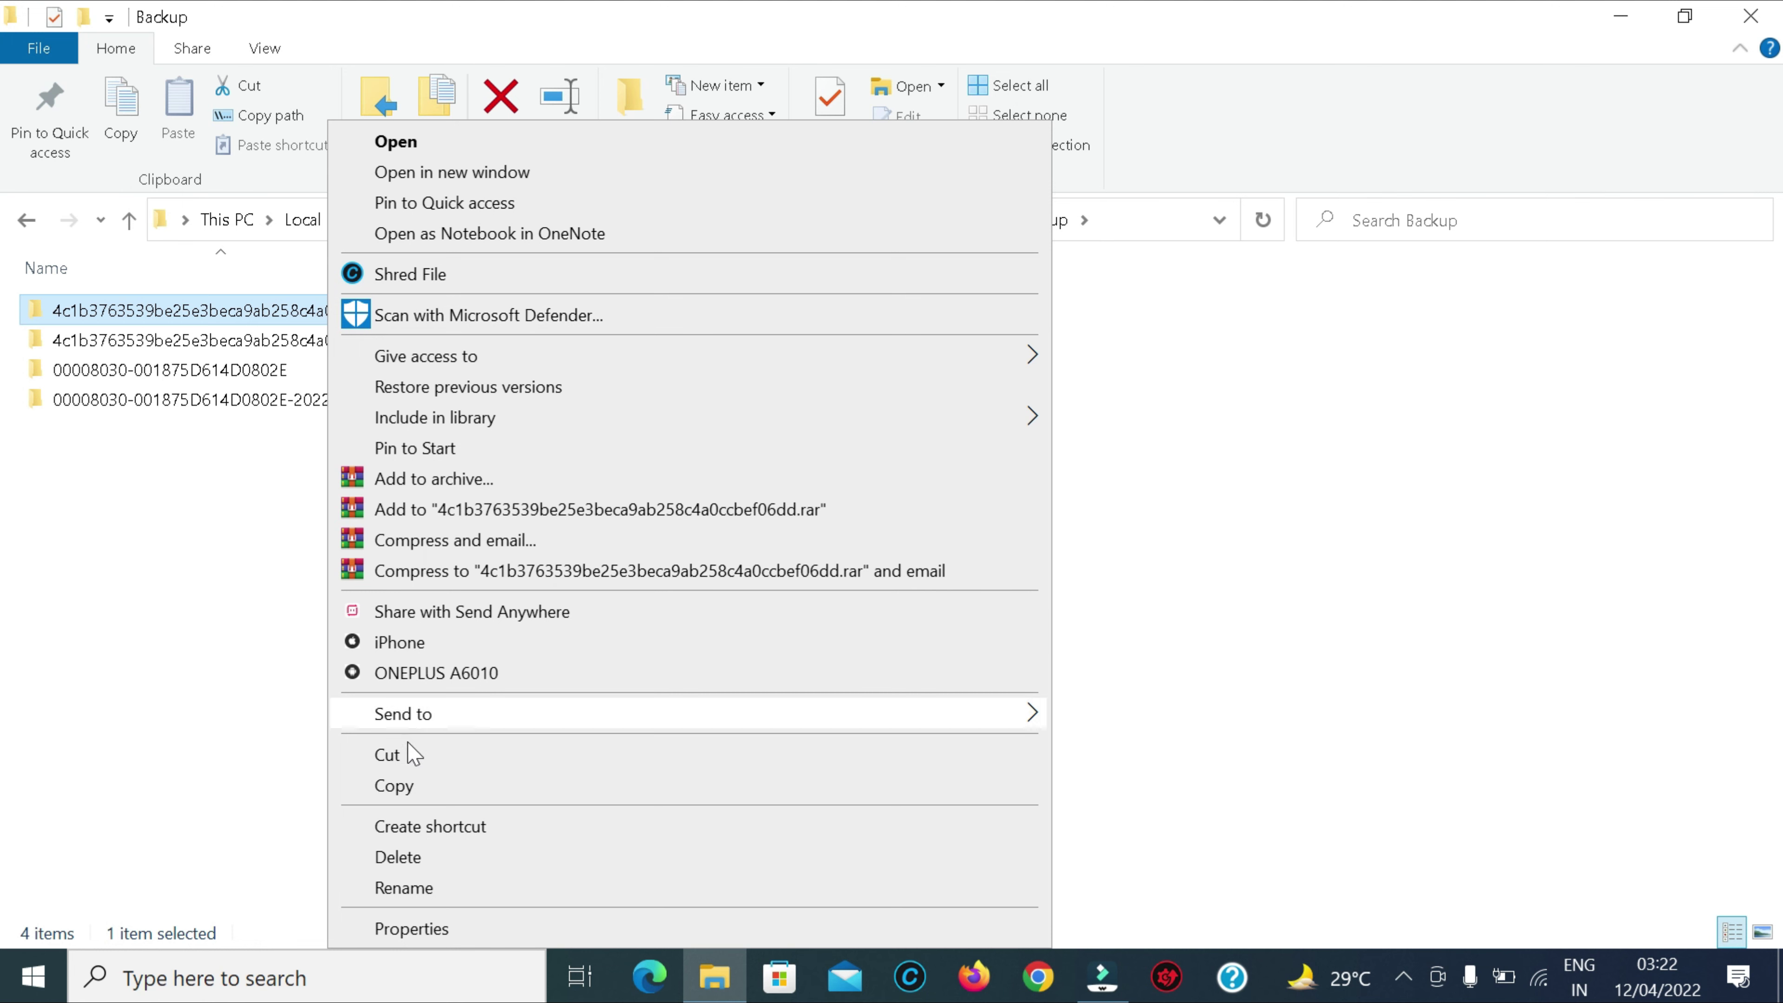
click(416, 933)
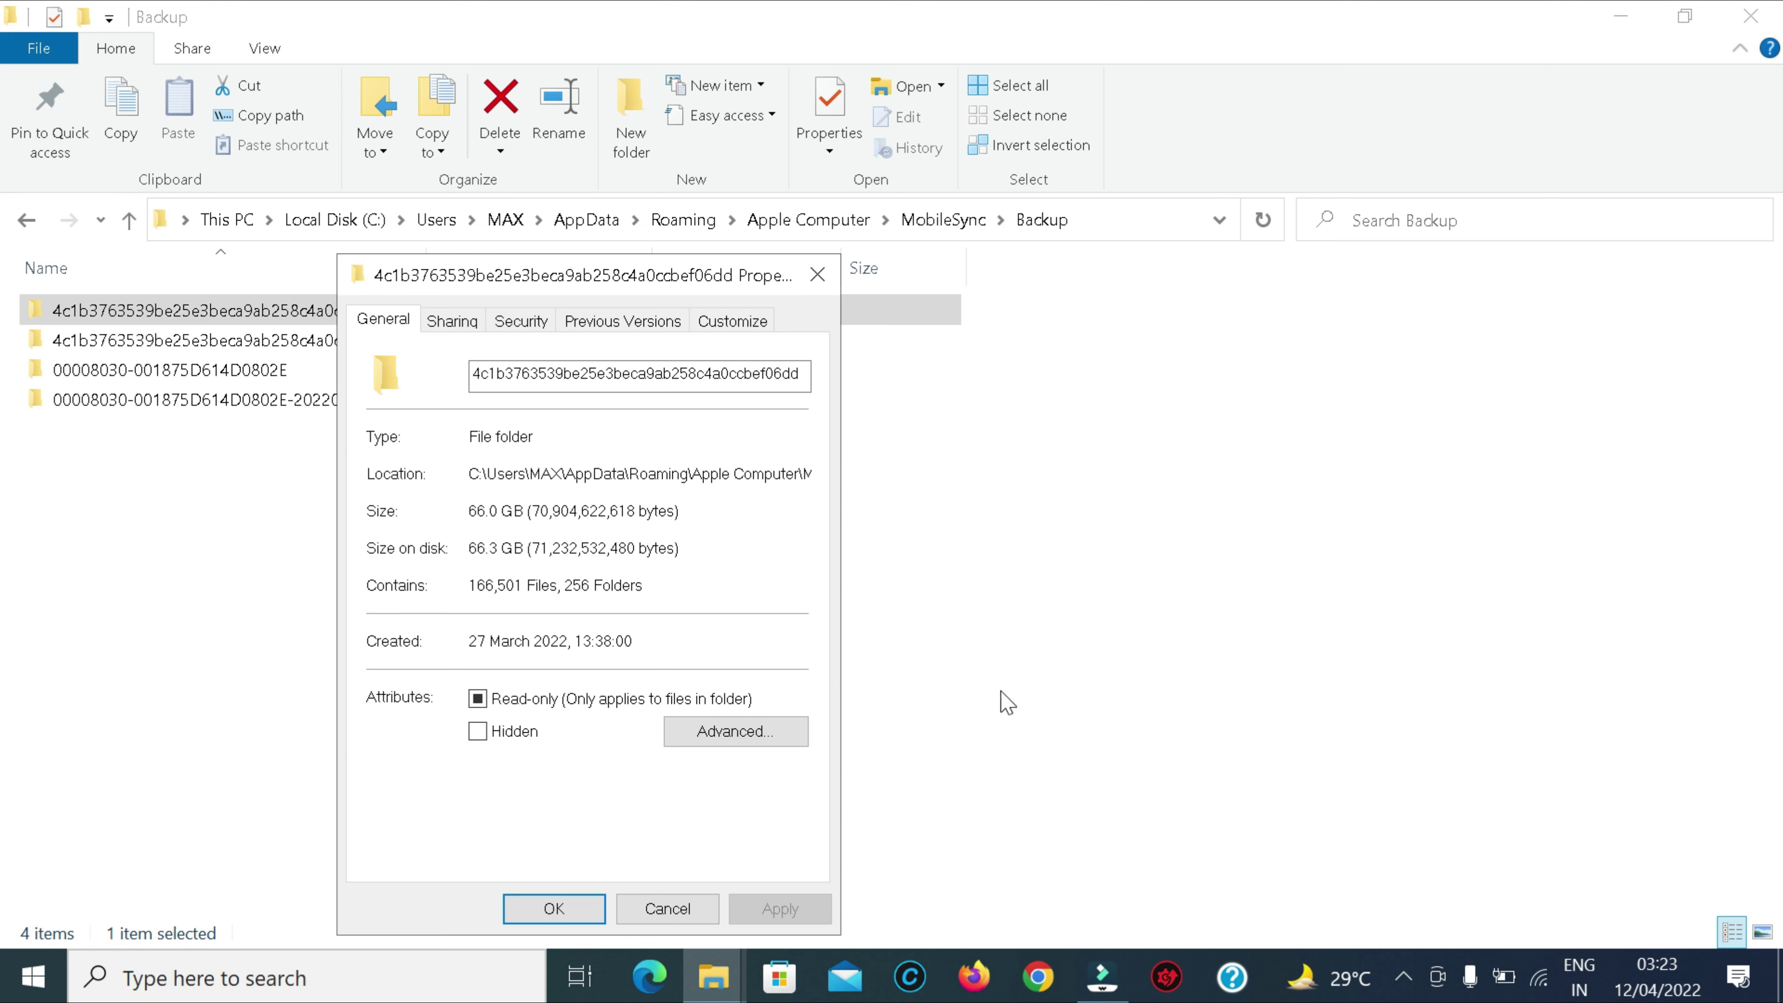
click(804, 278)
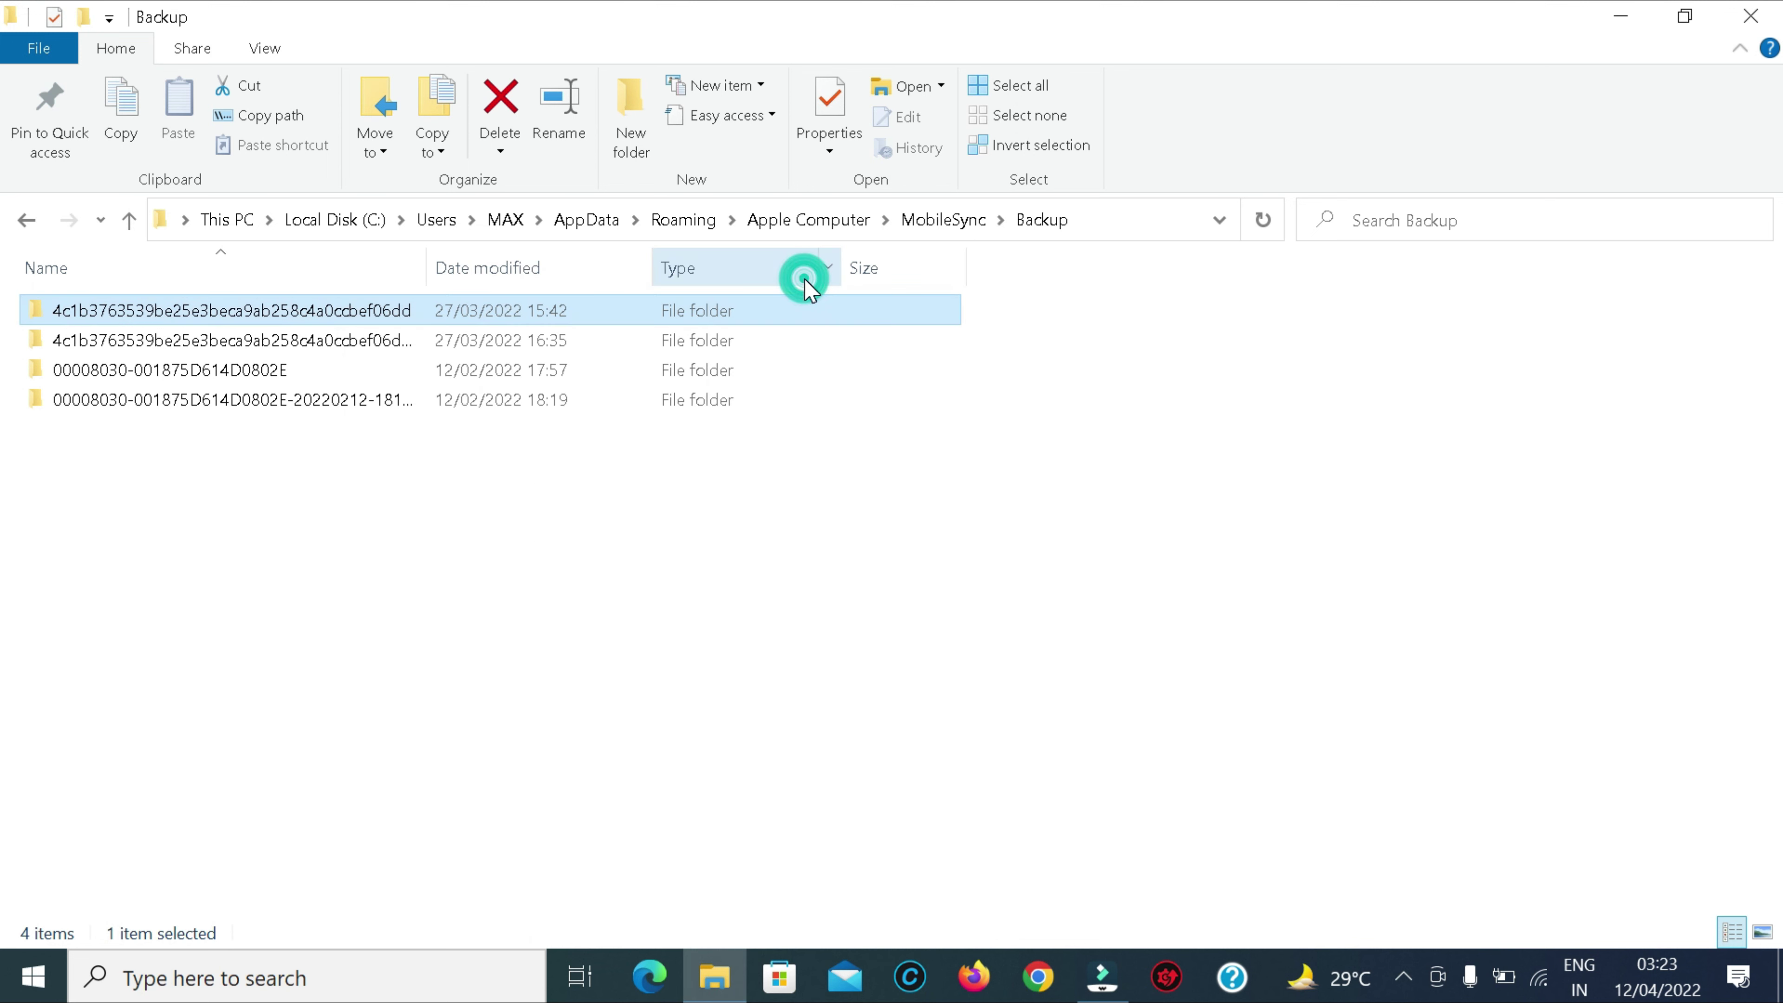
Step: Check the size of the second backup folder in its properties, then close them and clear the selection
click(513, 350)
right_click(513, 344)
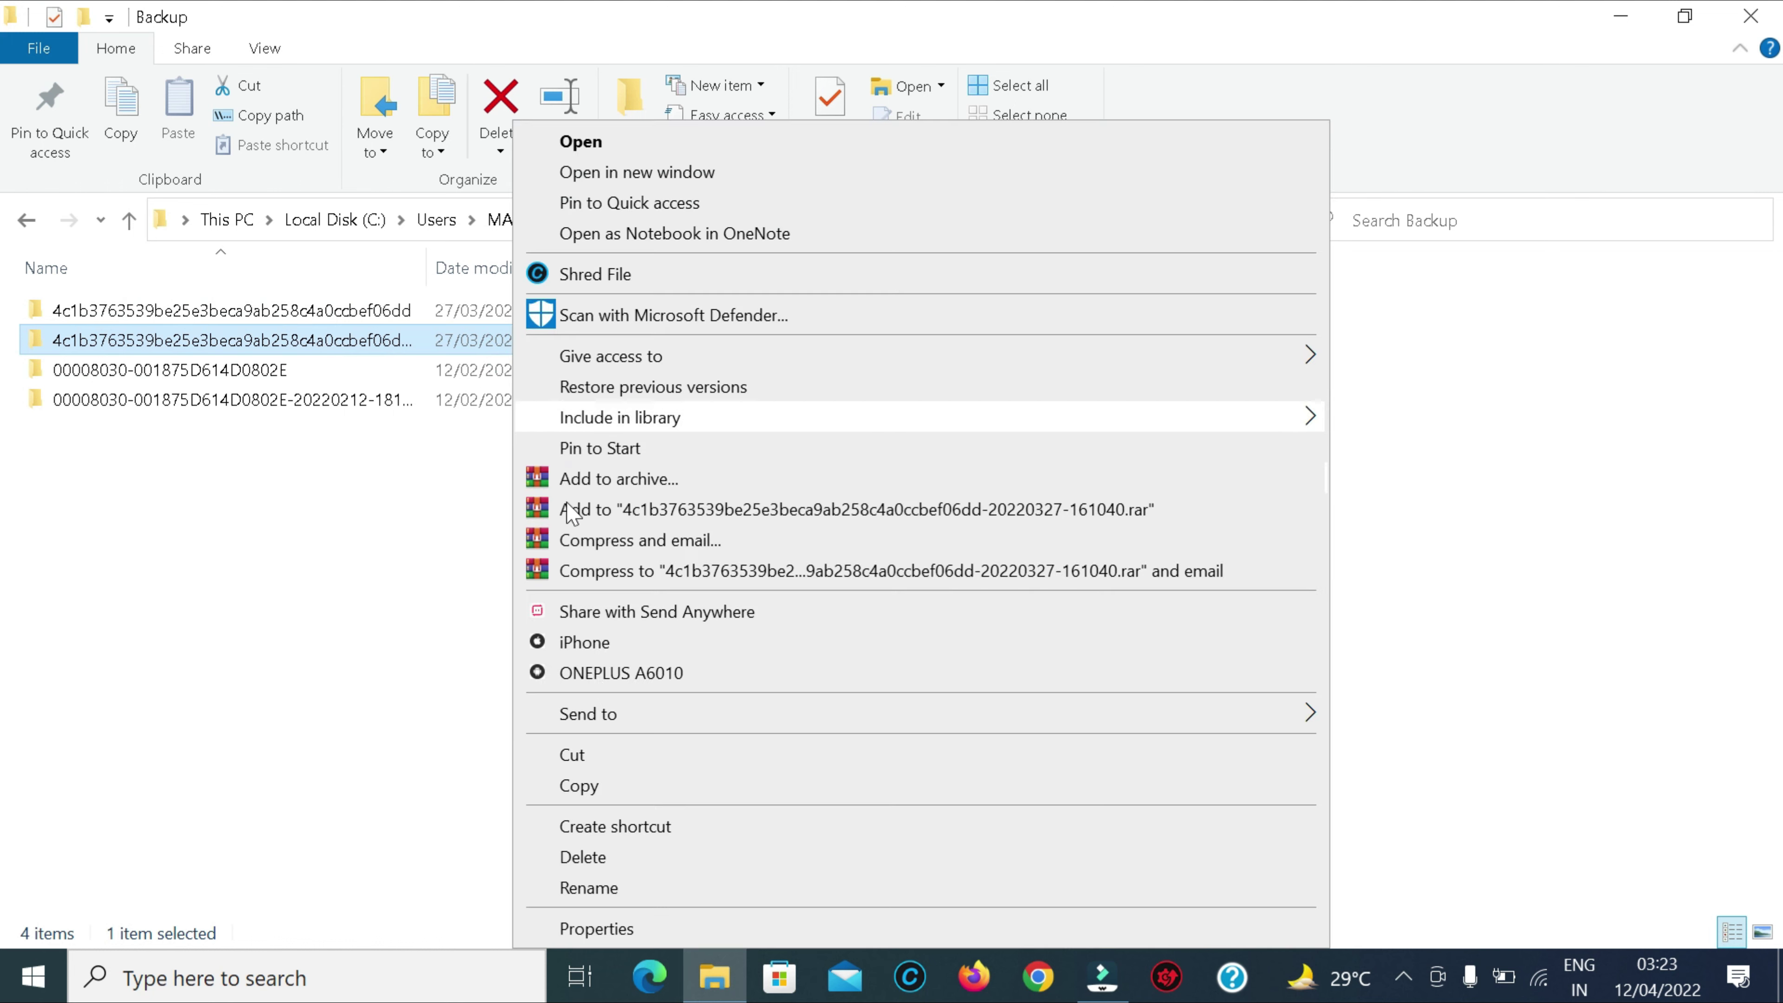
click(590, 939)
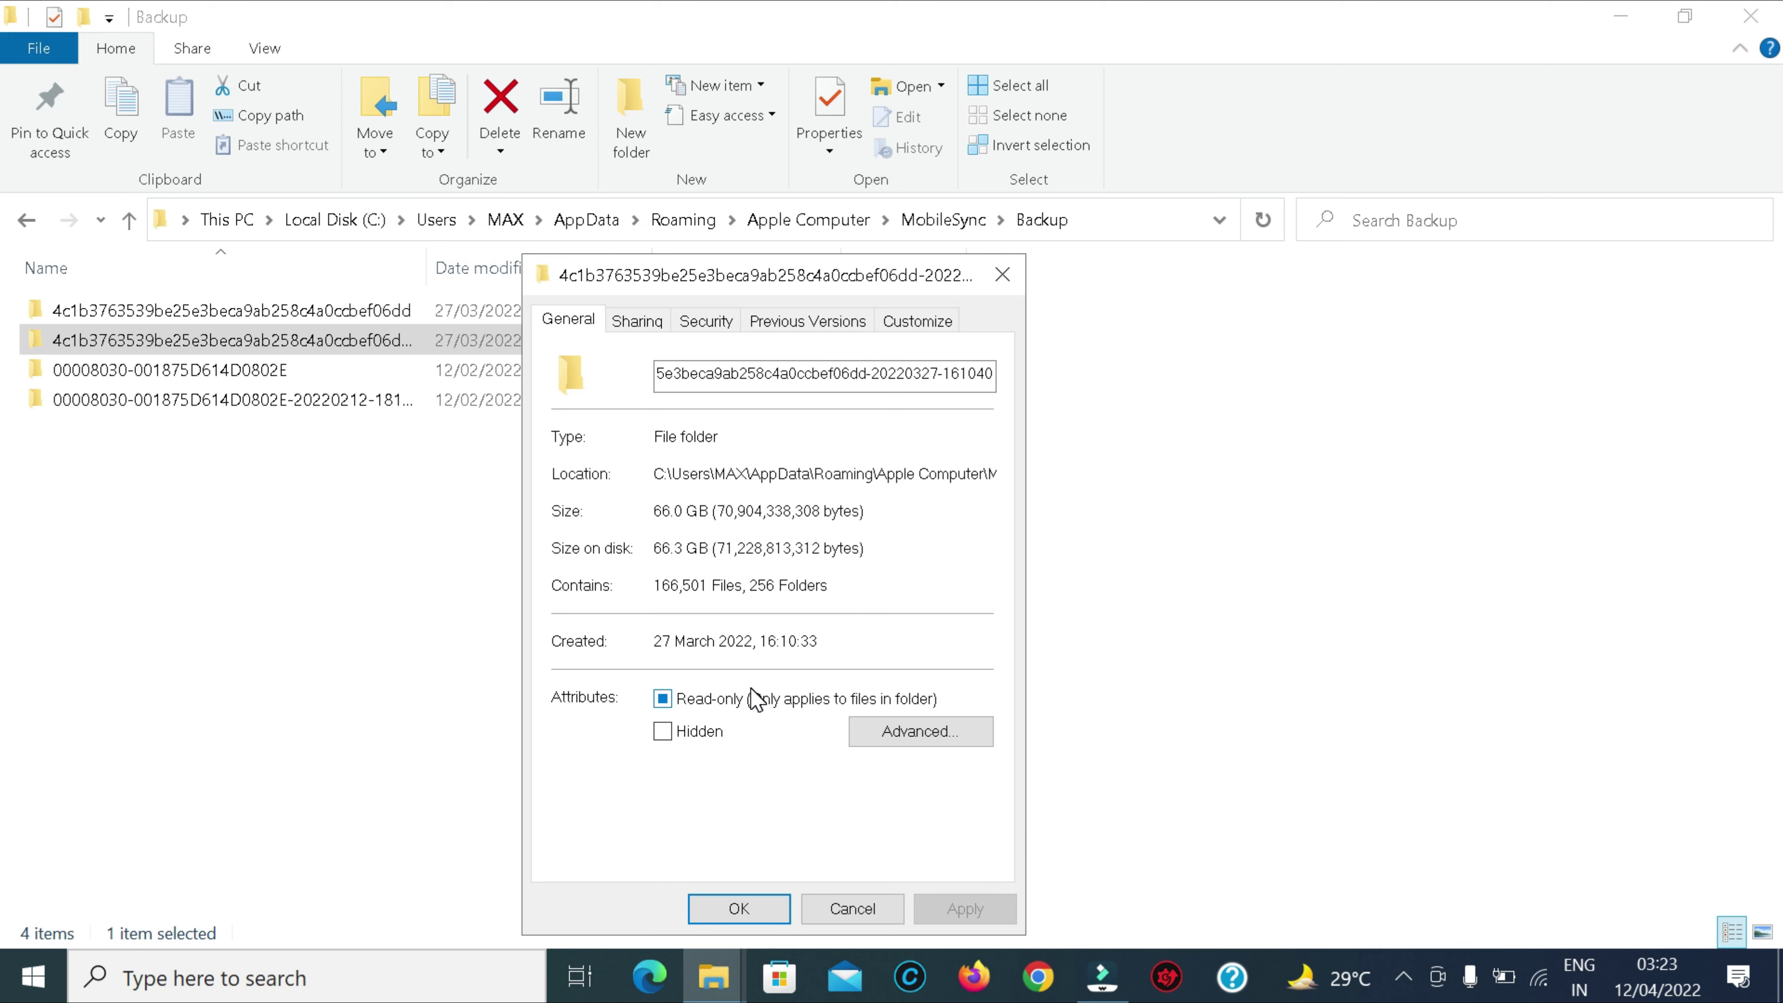
click(1003, 274)
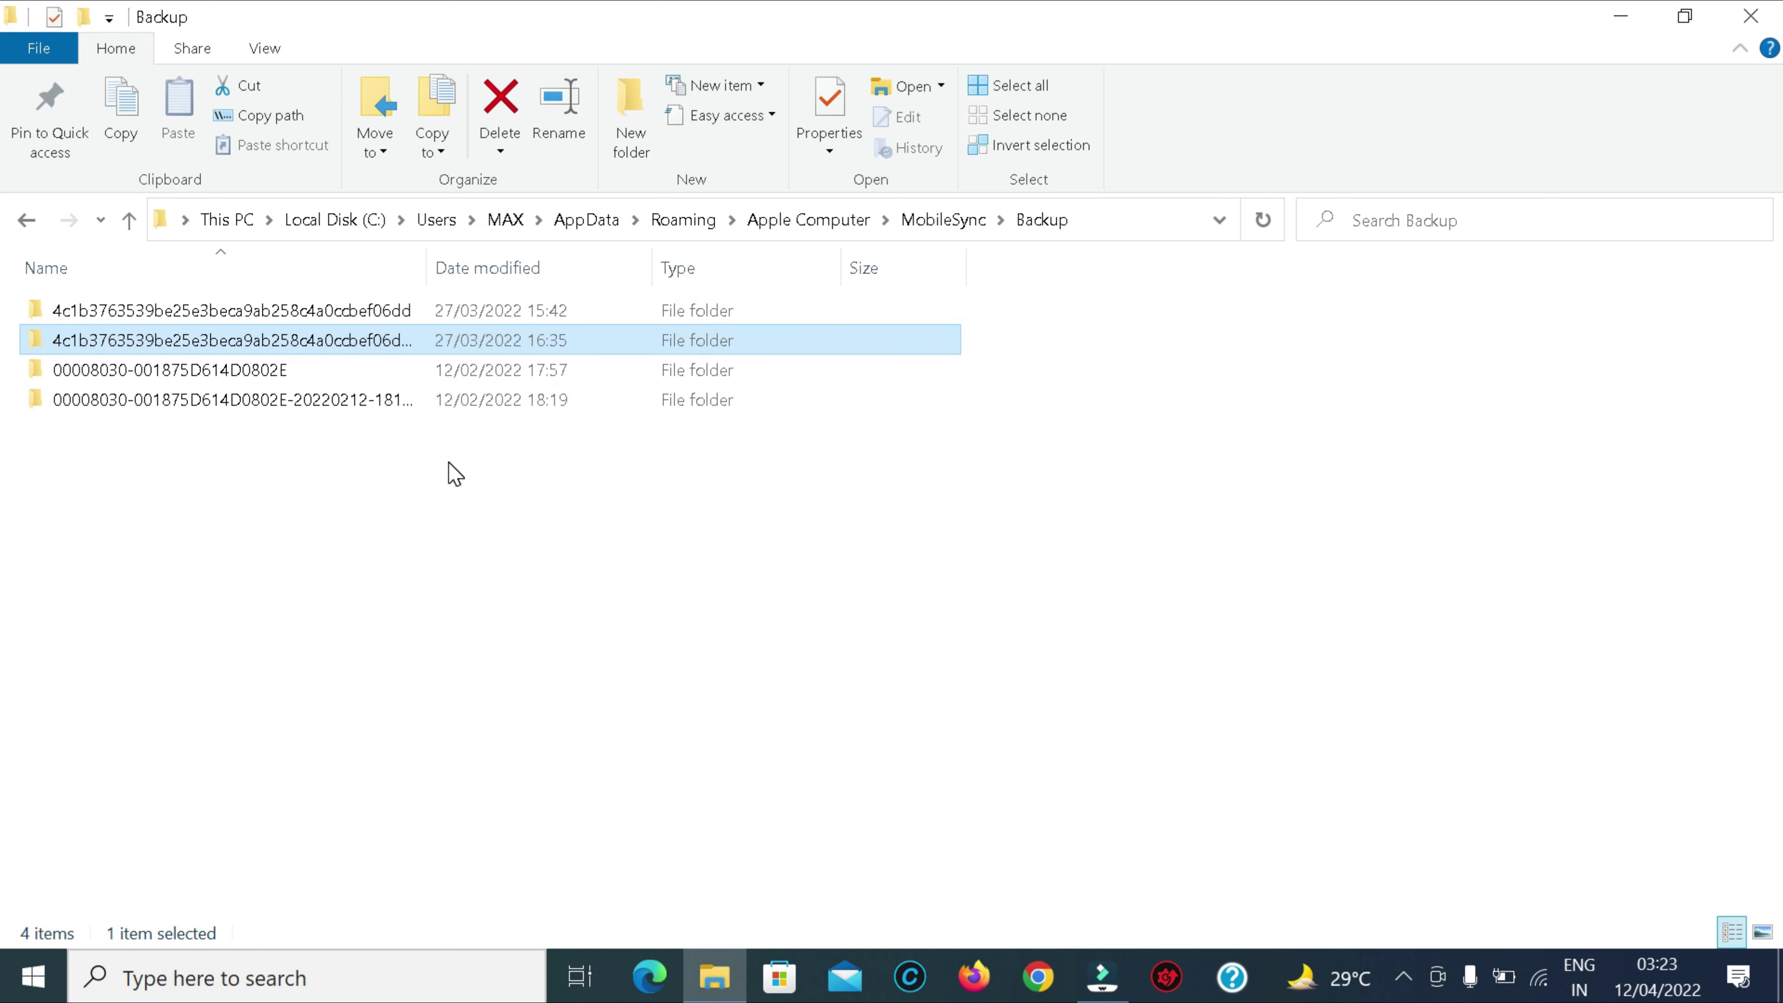
click(406, 460)
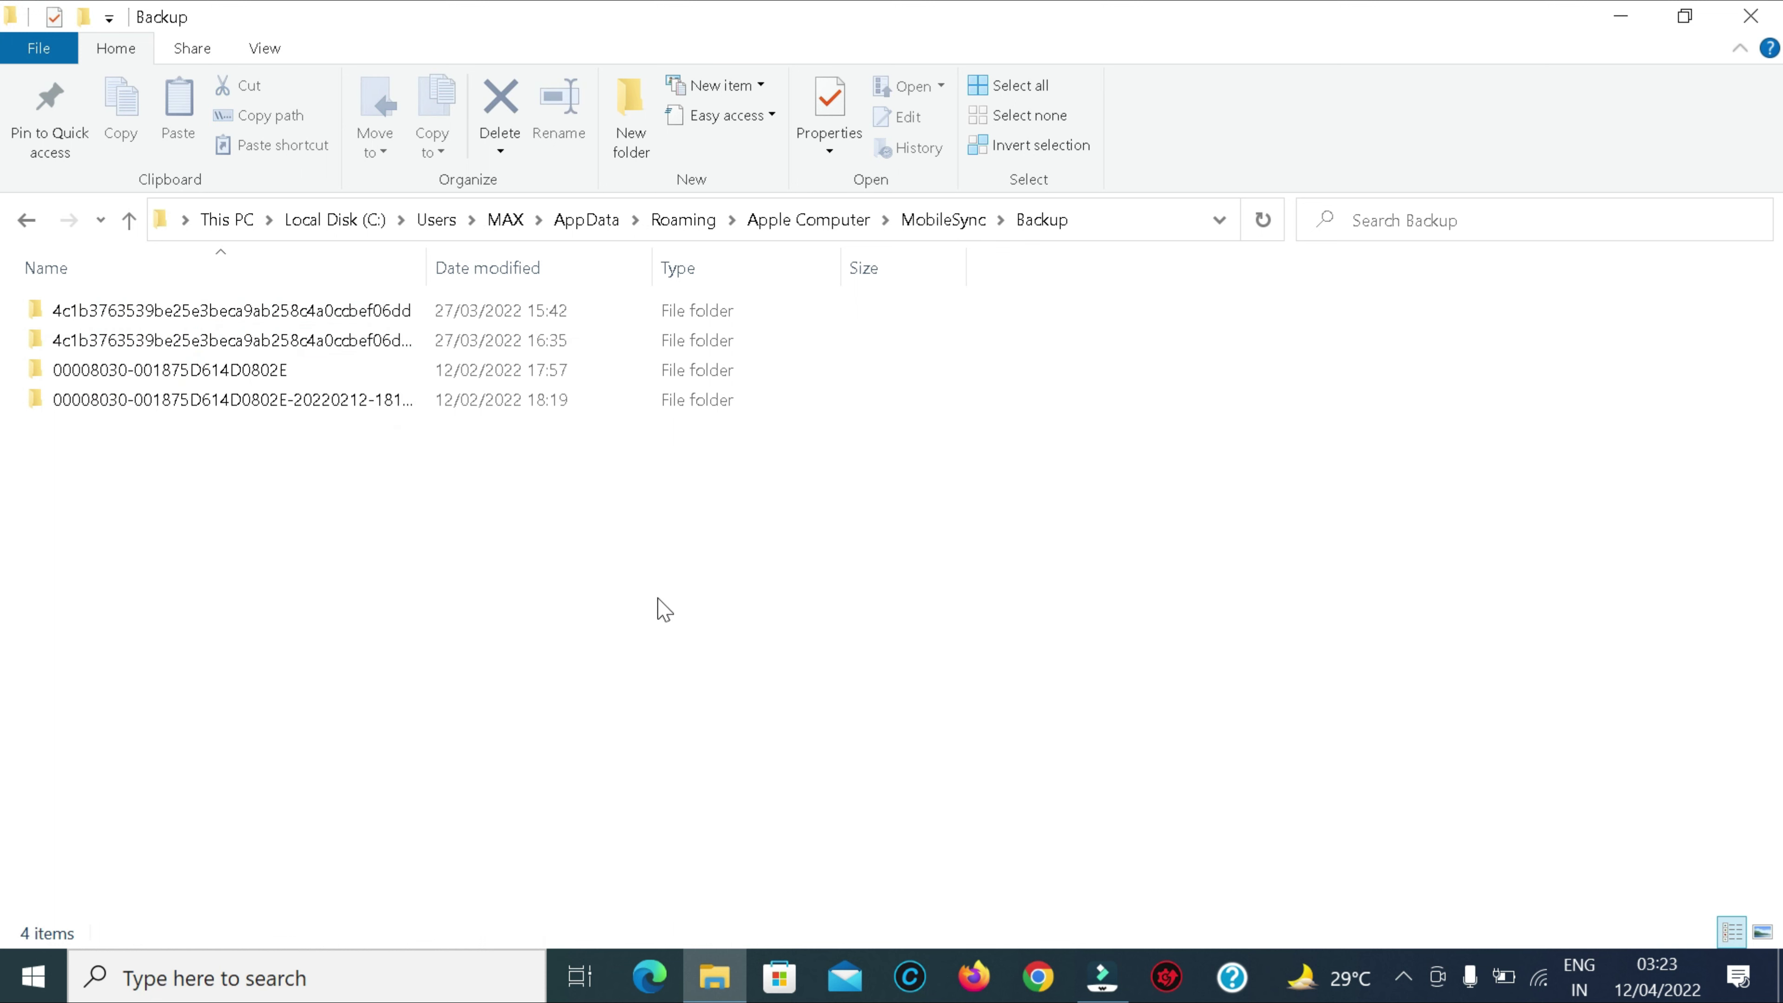
Step: Permanently delete all four device backup folders from the Backup folder
drag(941, 472, 577, 304)
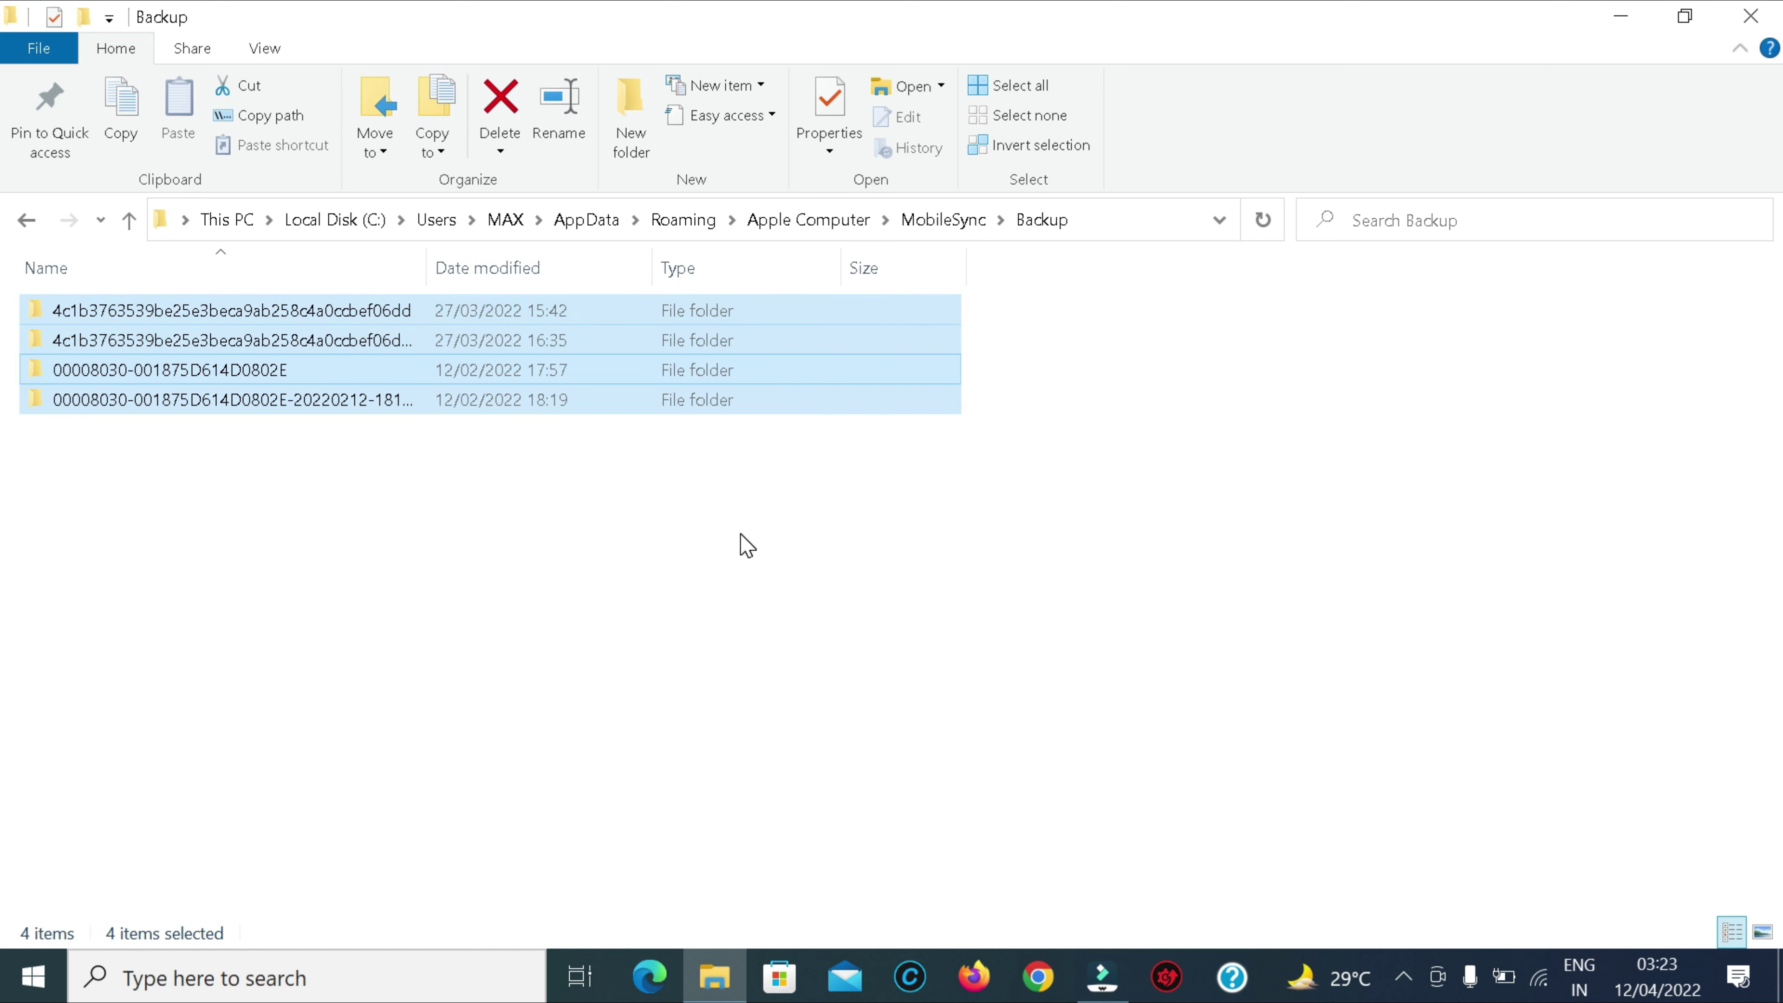
key(shift+Delete)
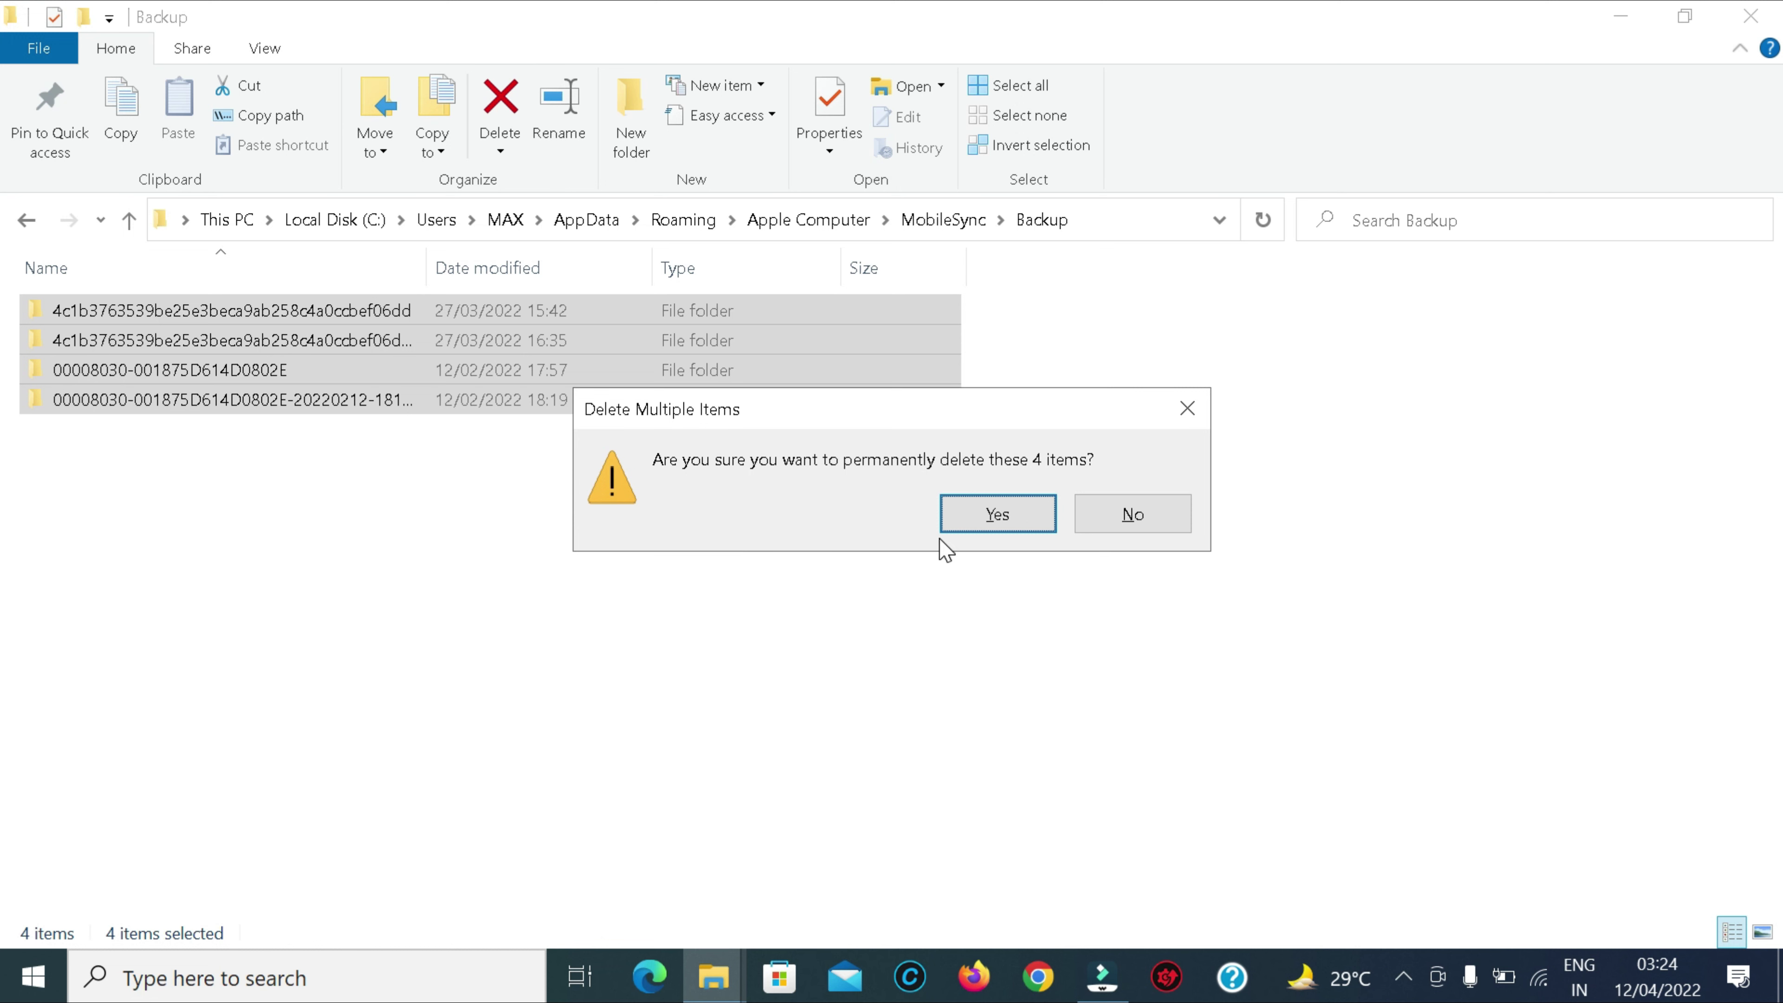
click(979, 539)
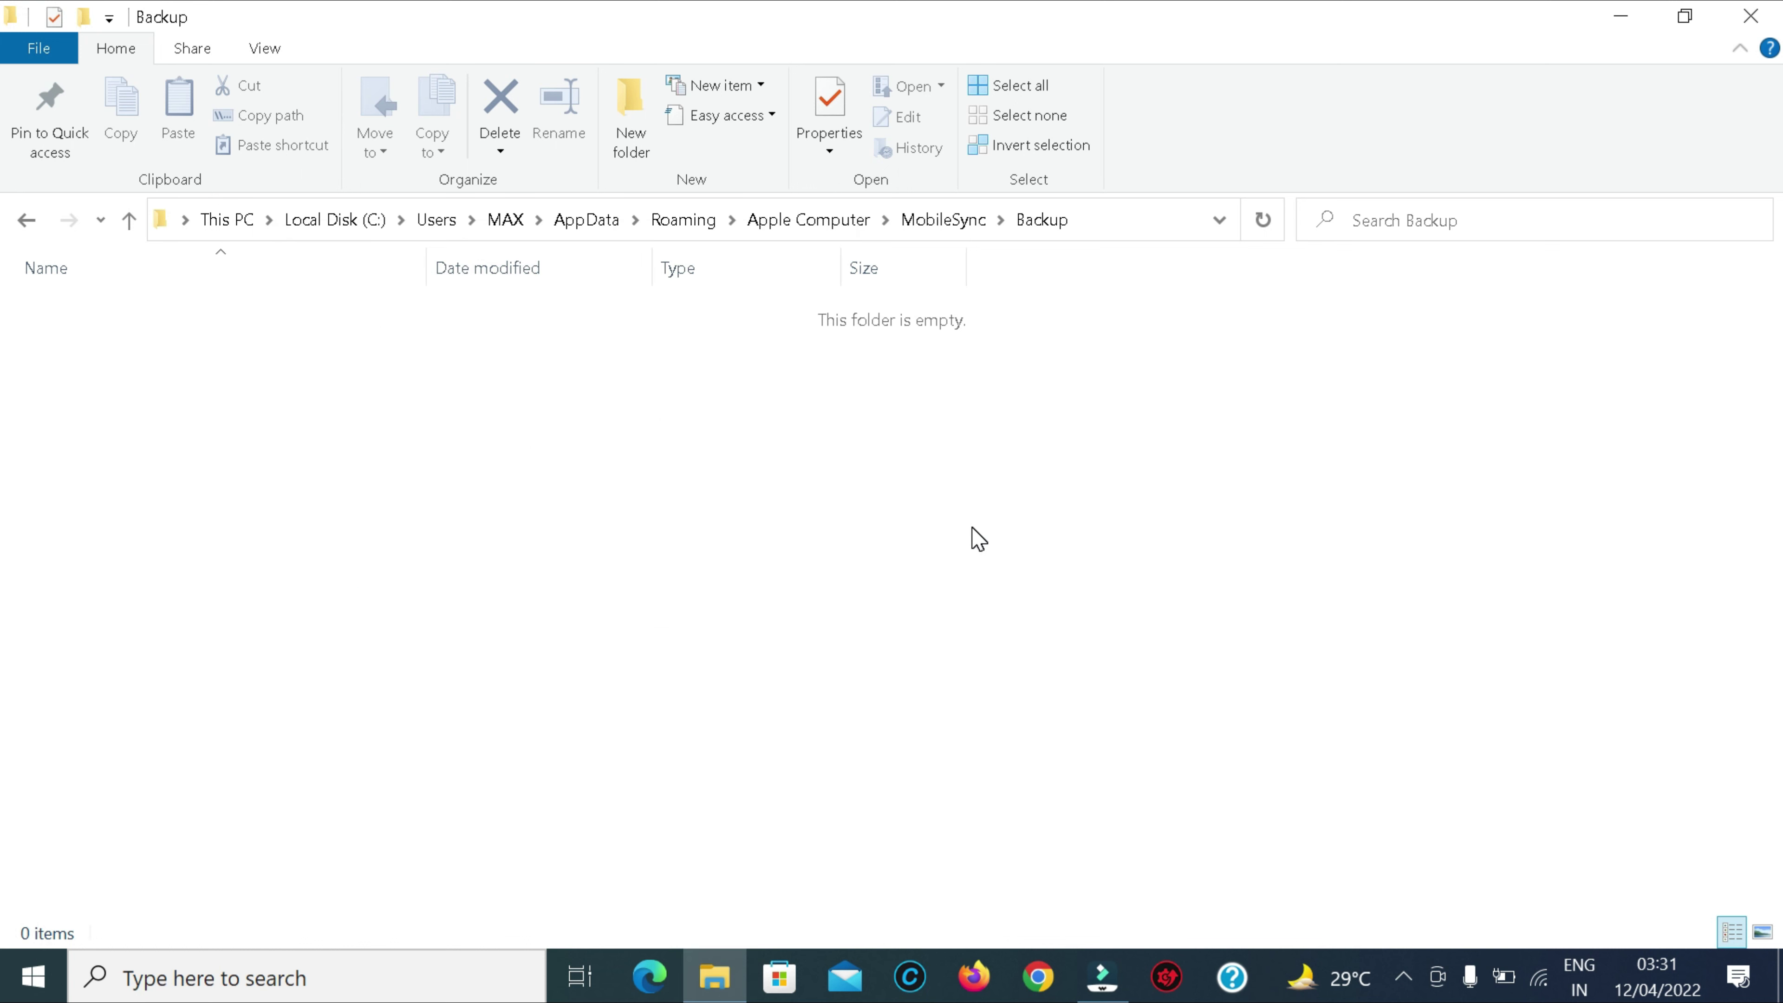
Step: Refresh the Backup folder and close its window
right_click(714, 463)
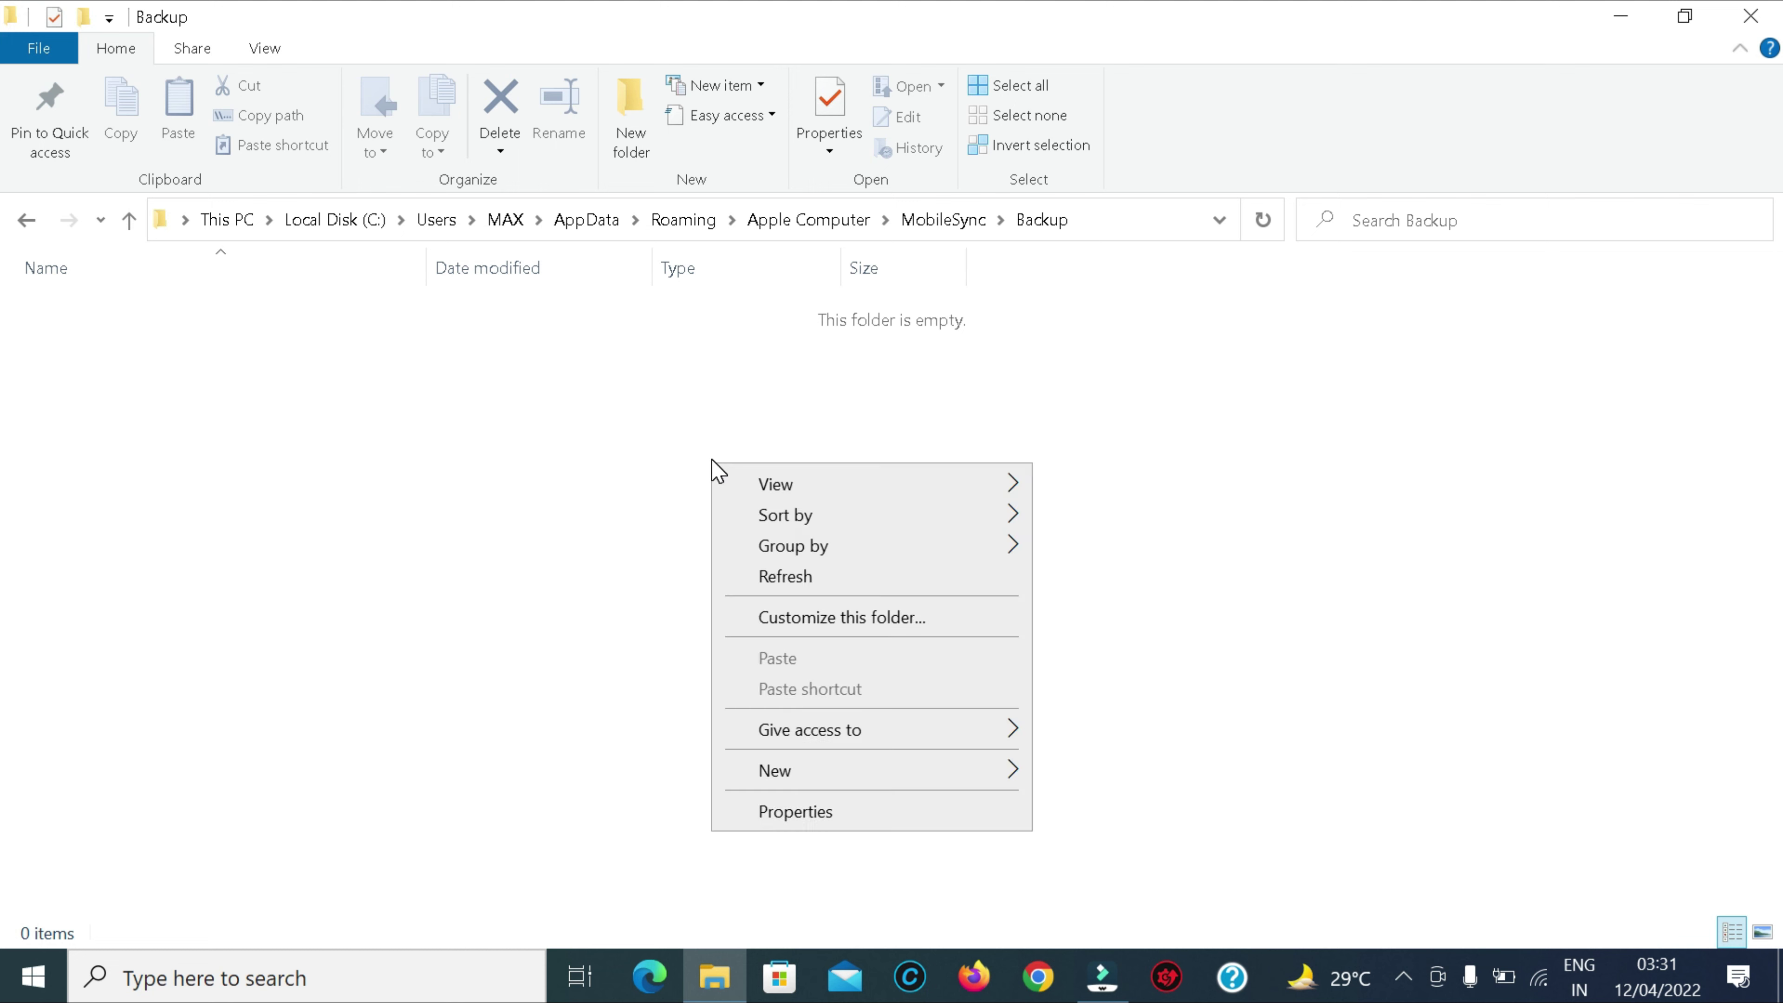
click(787, 576)
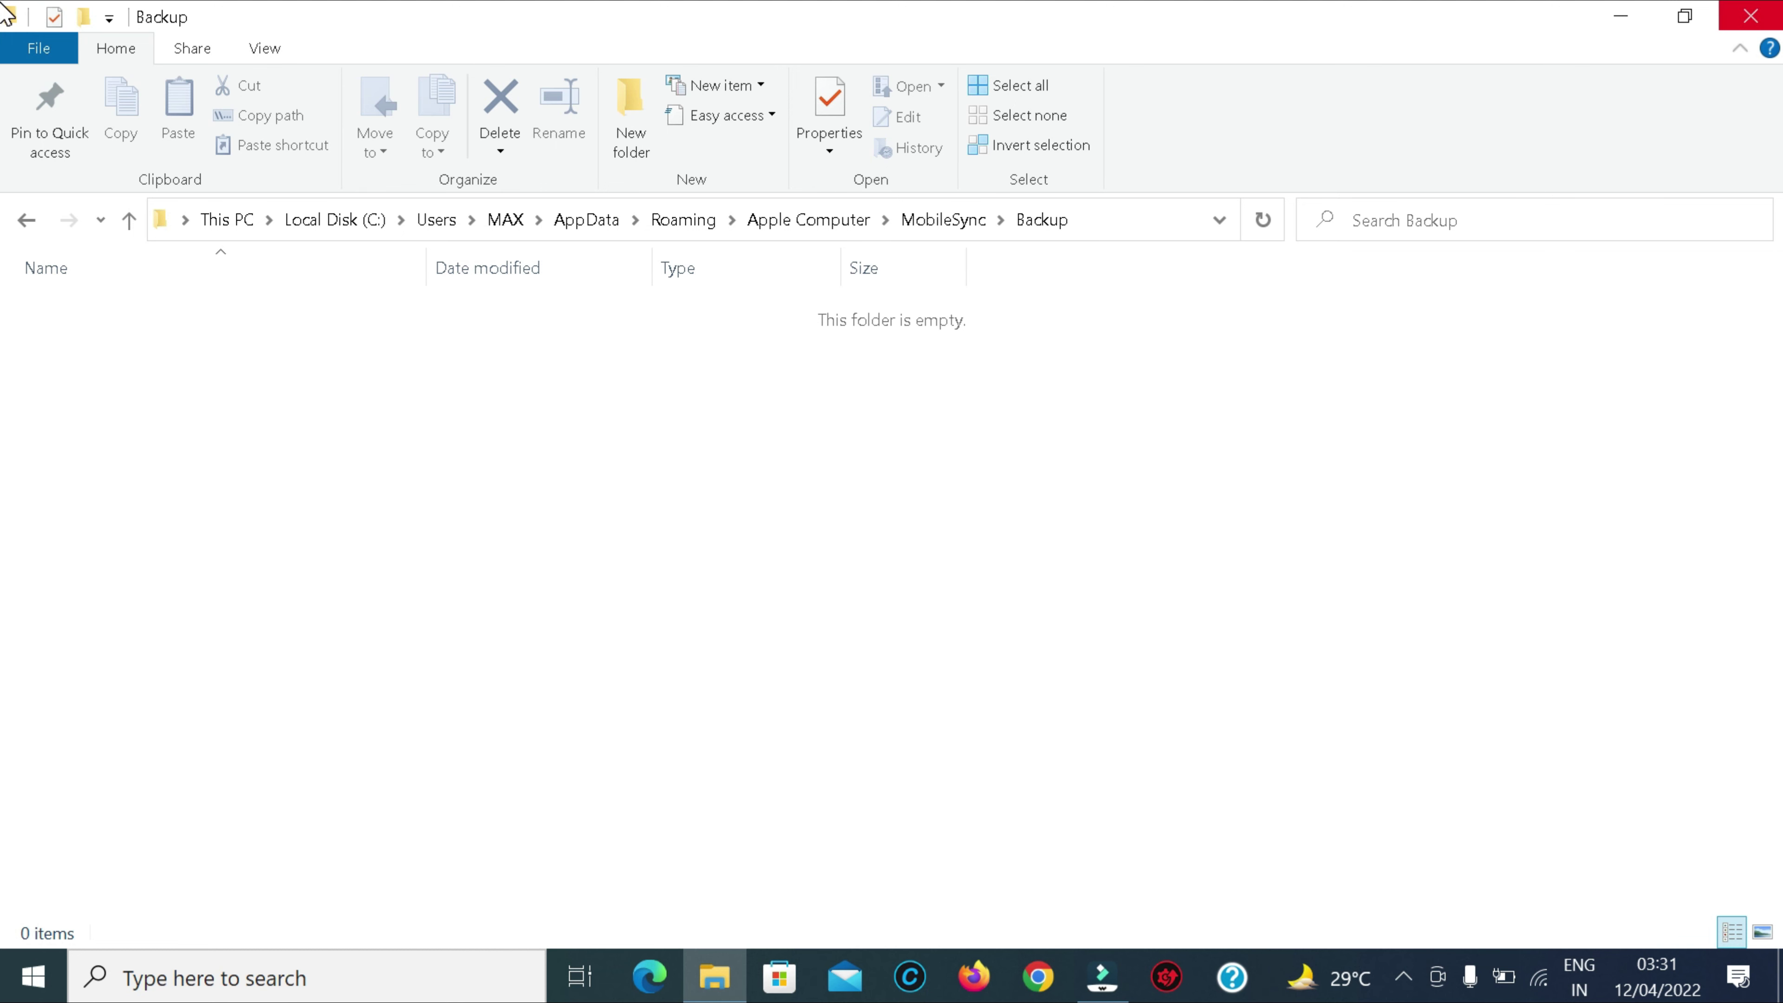
click(1750, 16)
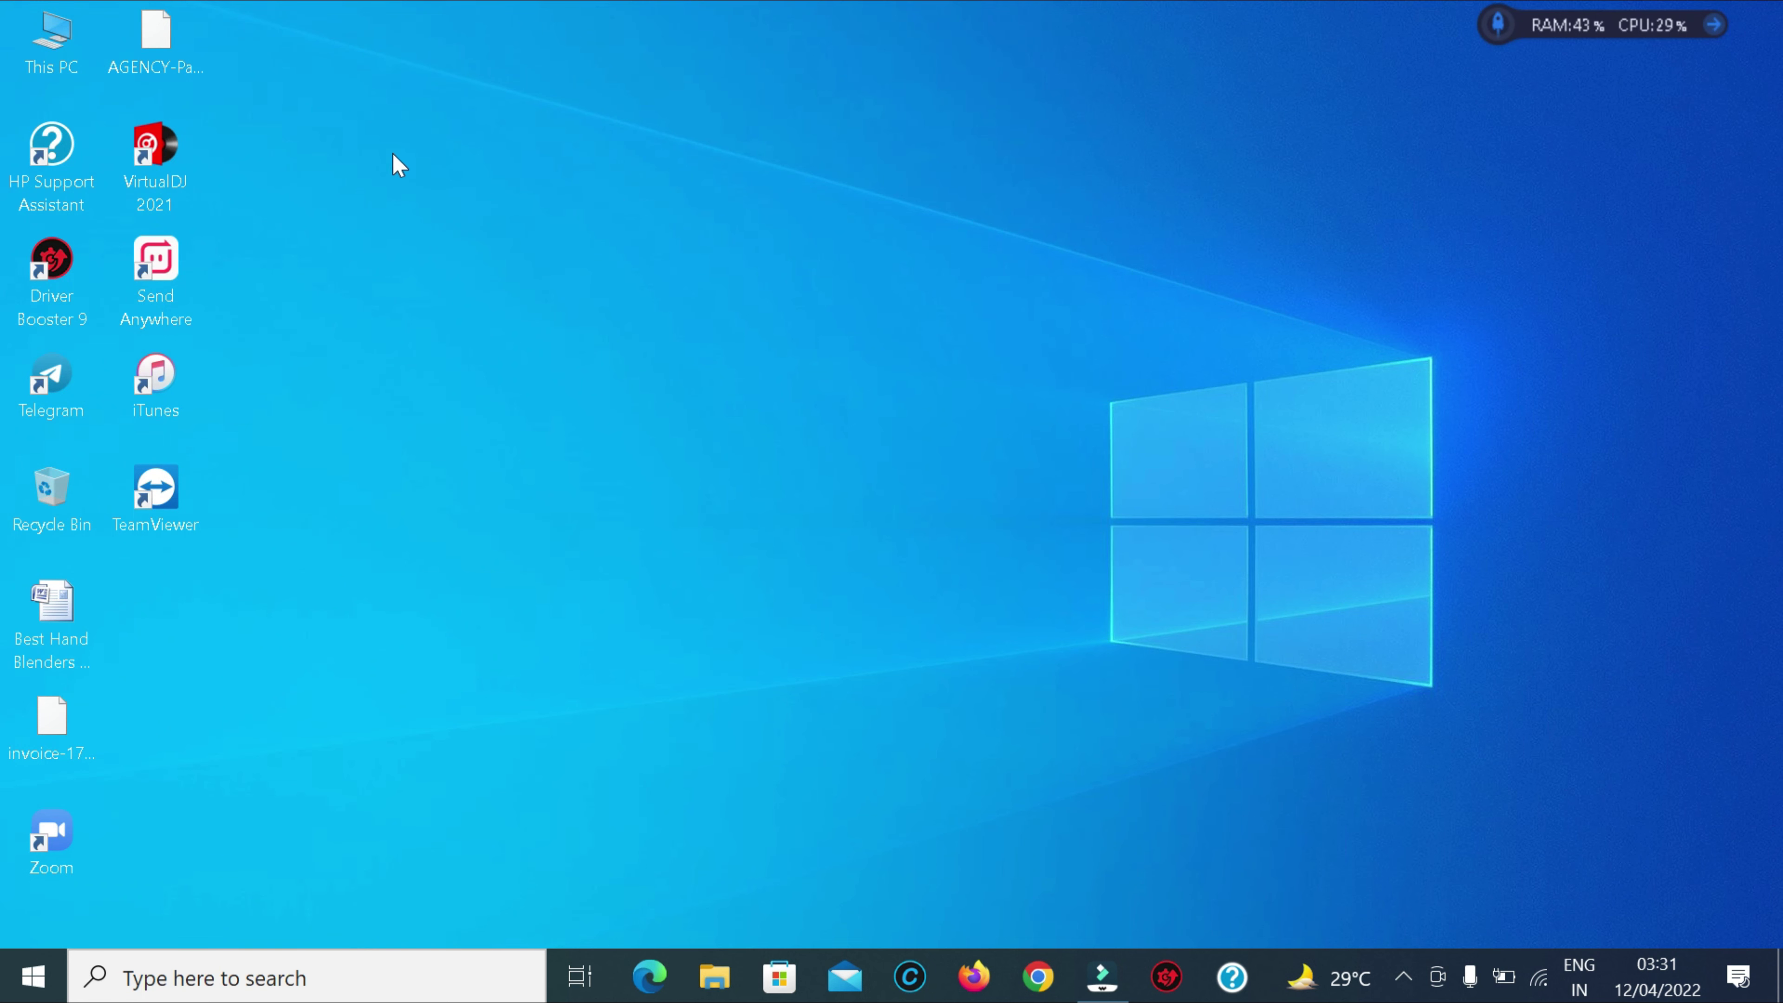
Step: Check the free space on the C: drive in This PC, and return to the desktop
double_click(74, 70)
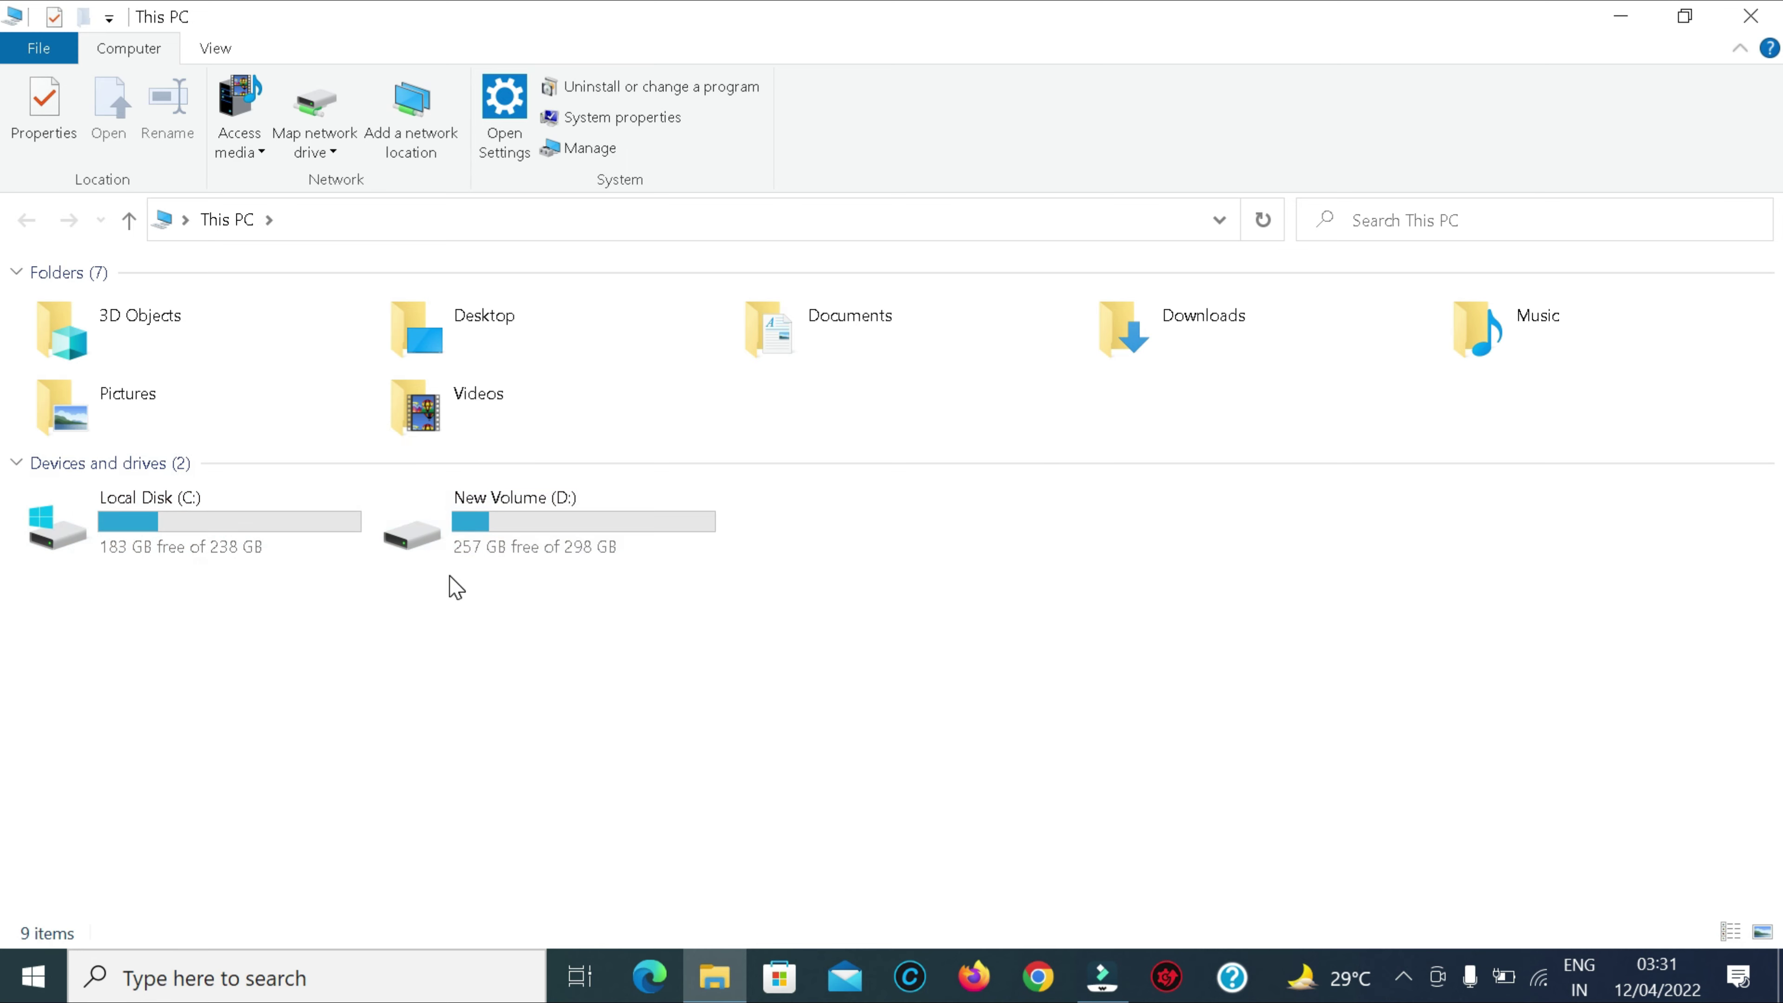
key(super+d)
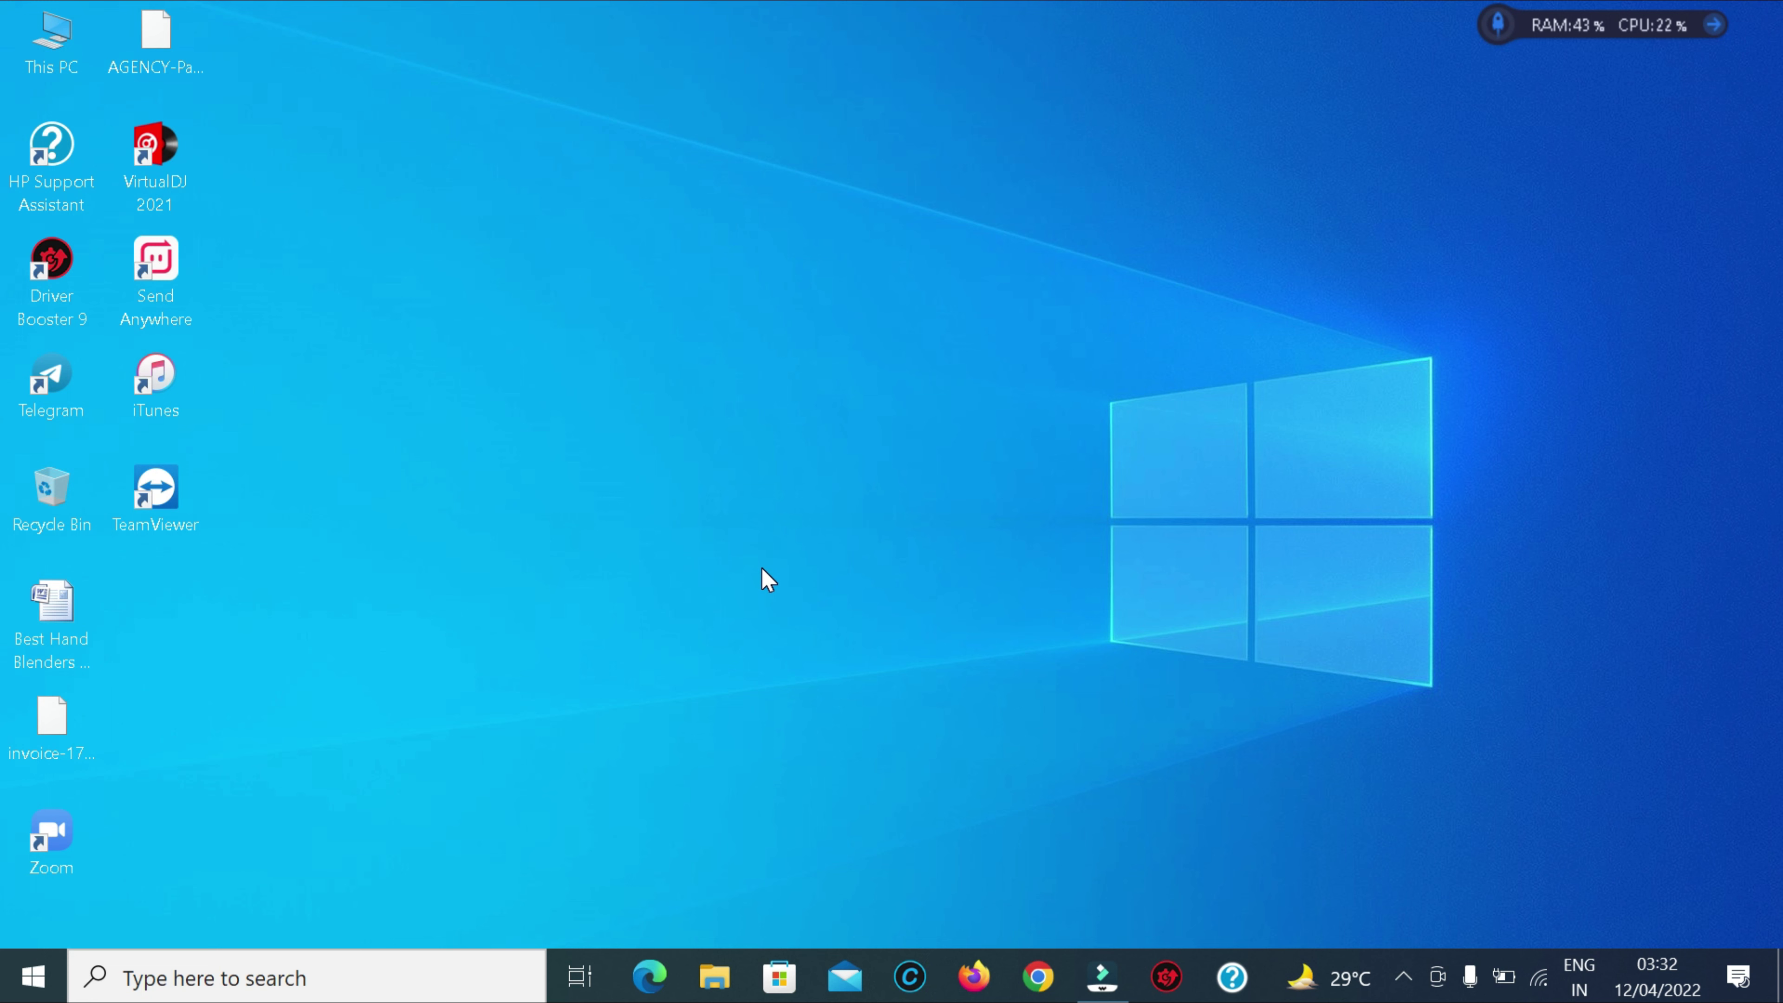
Step: Search Windows for %appdata% and open the matching Roaming folder
key(super)
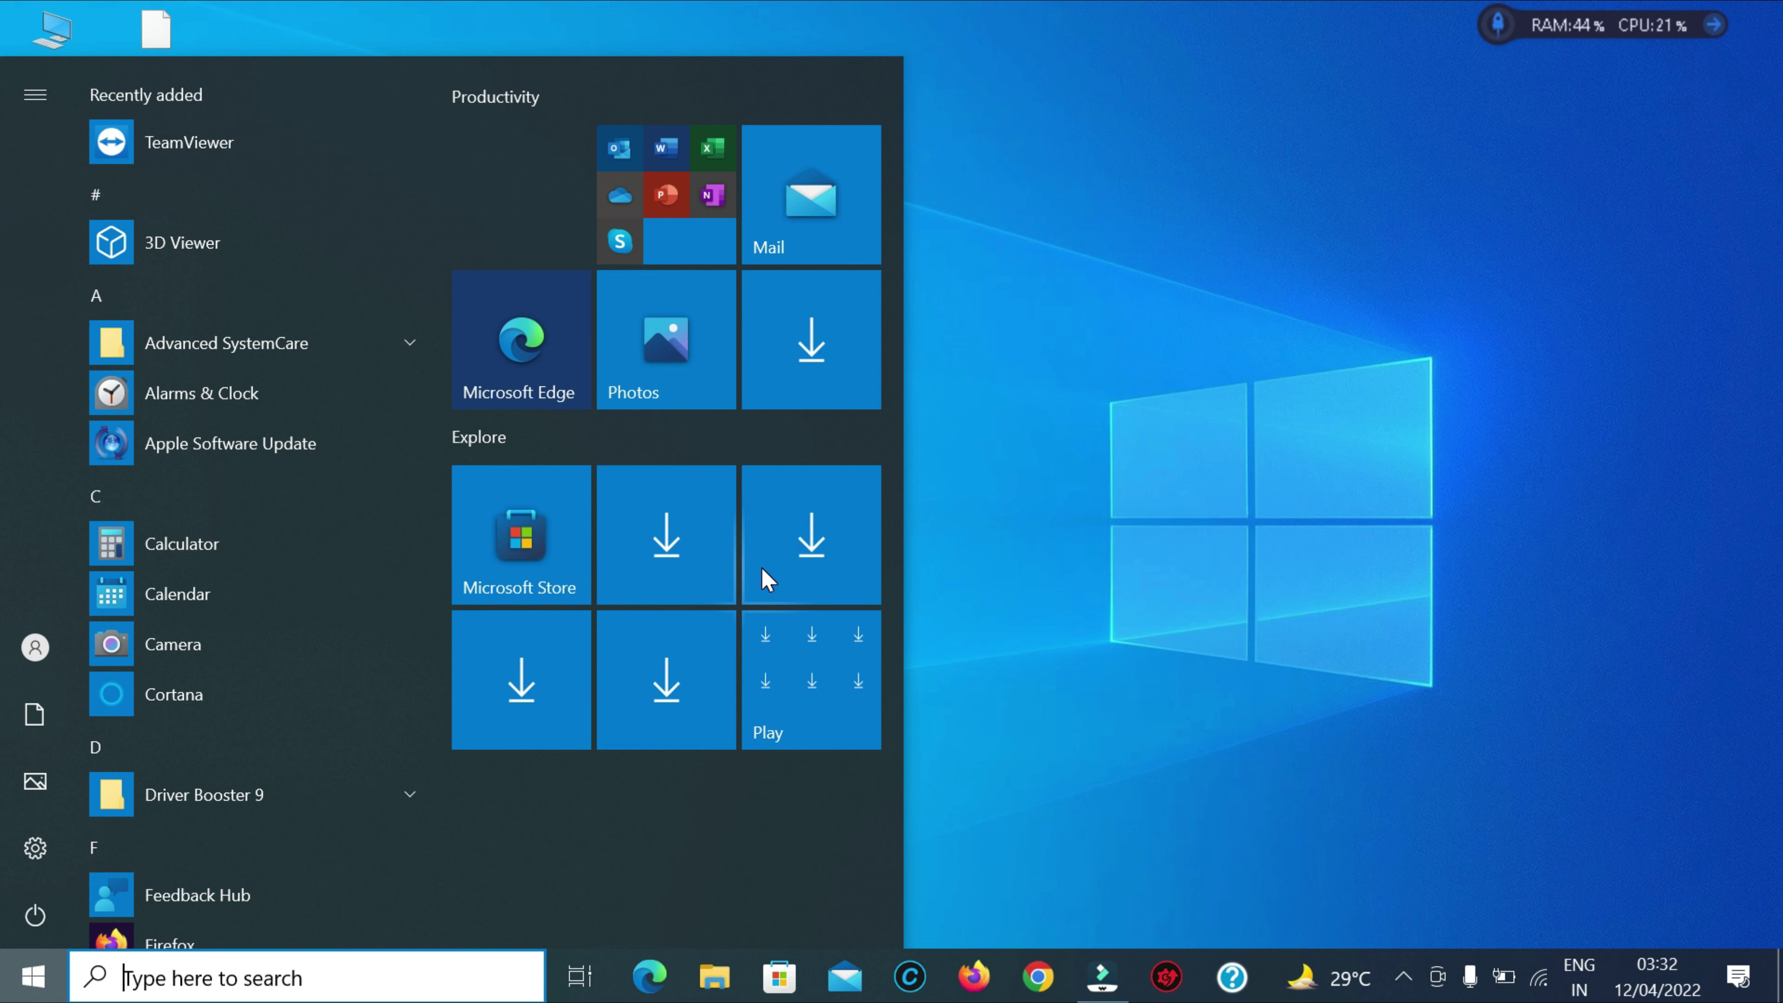
text(%)
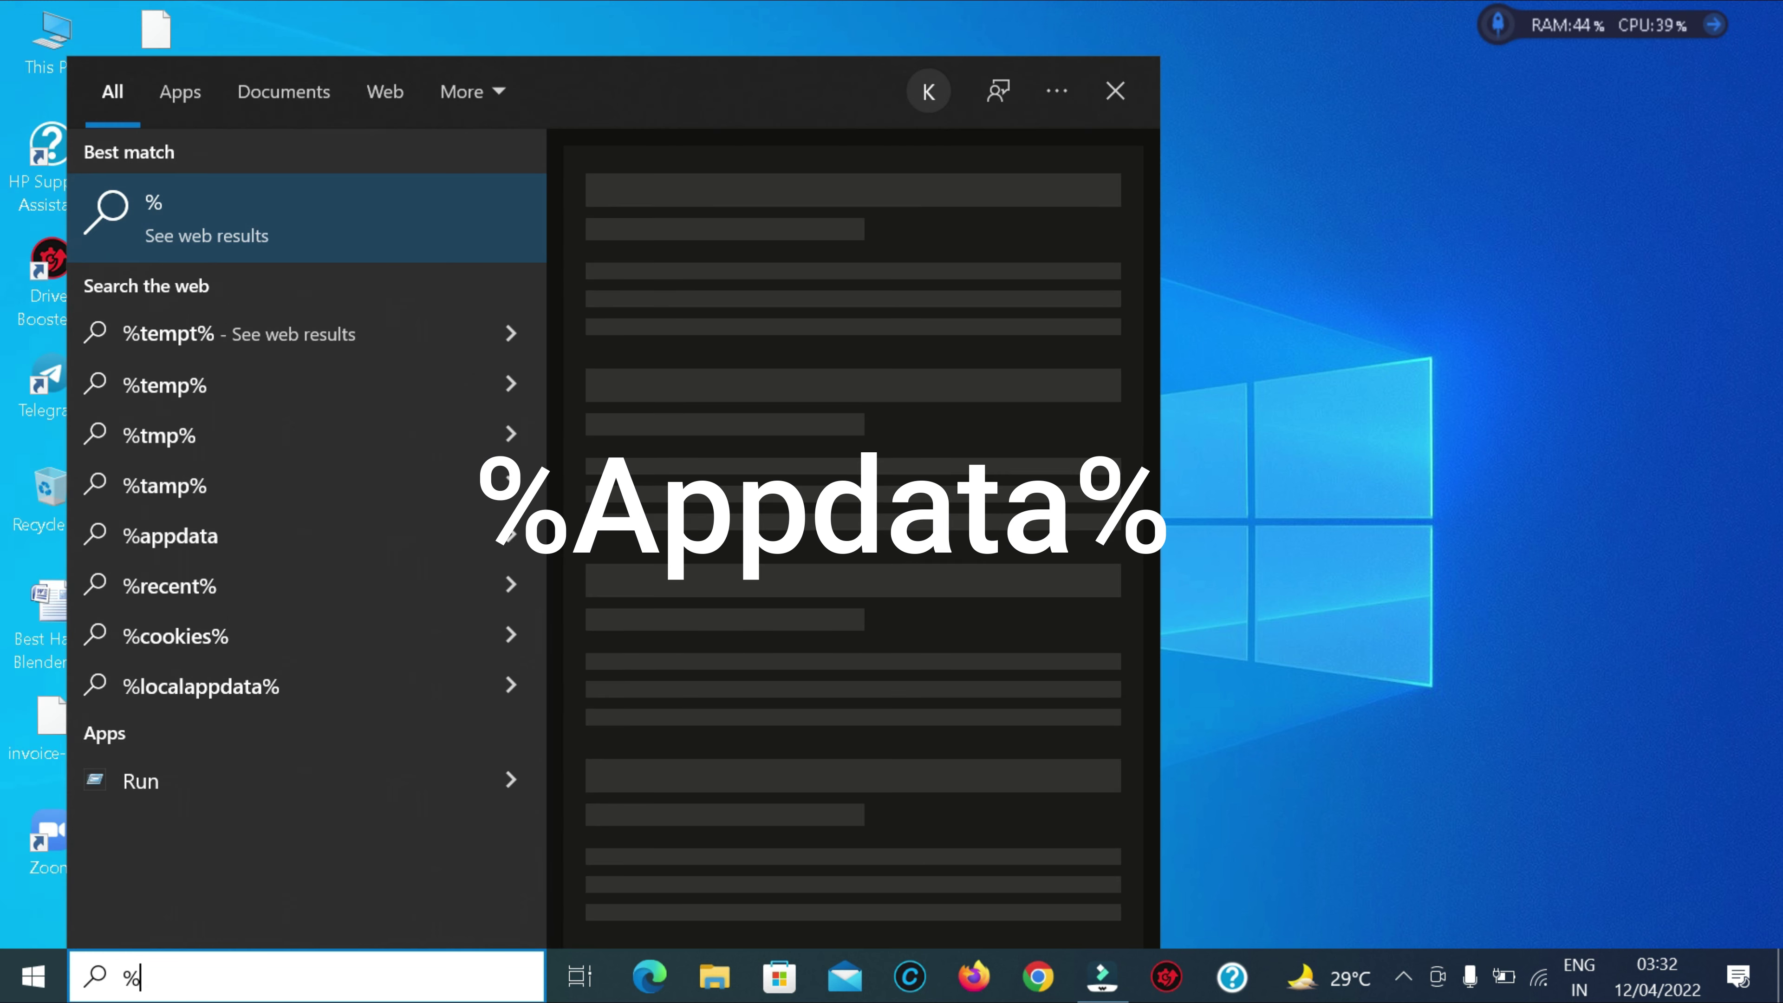
text(app)
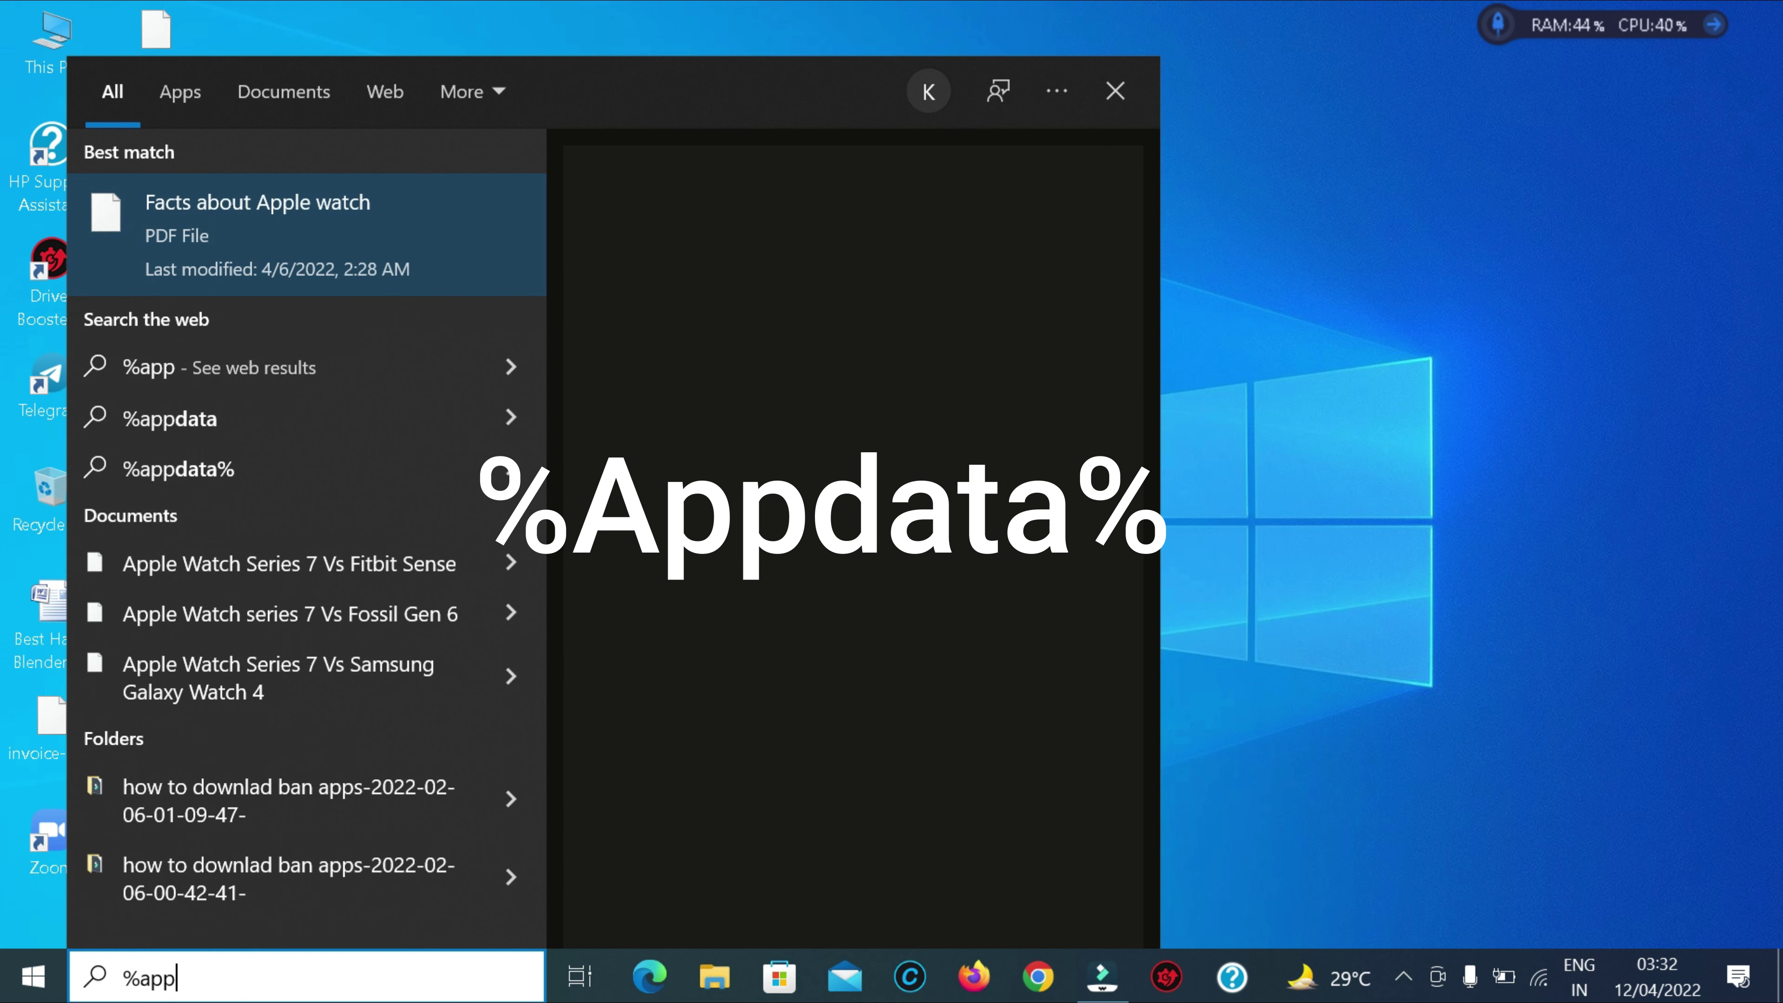
text(data)
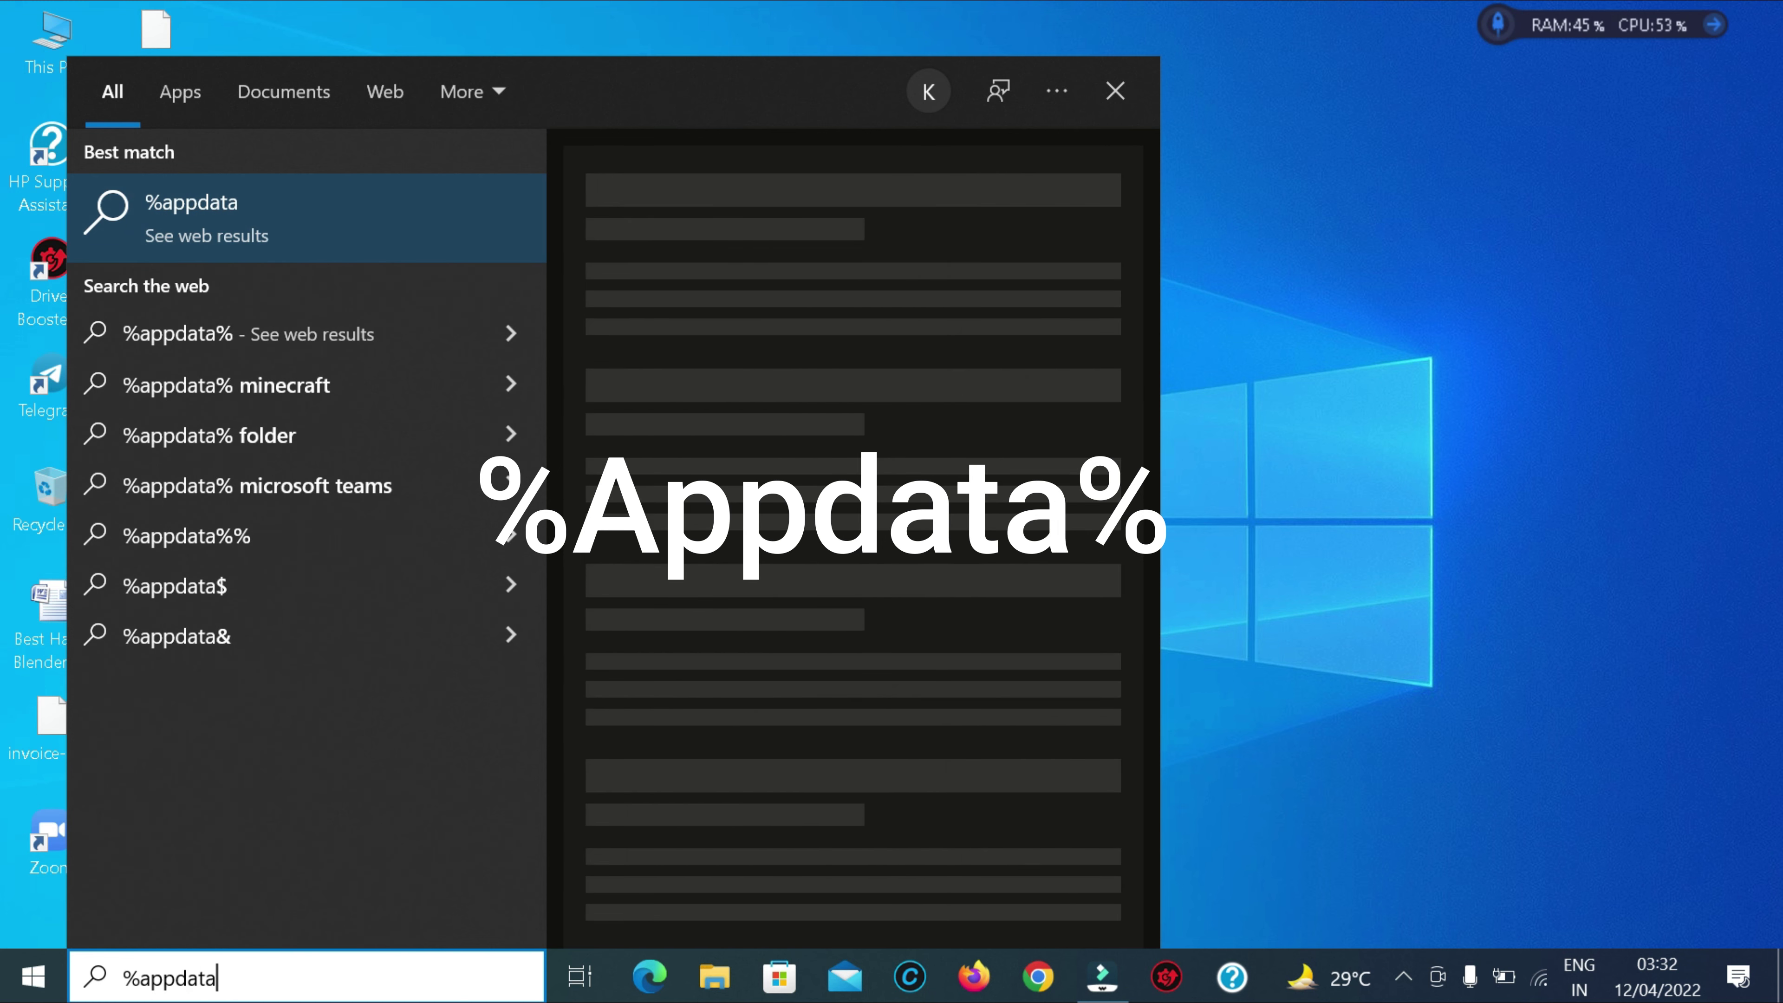
text(%)
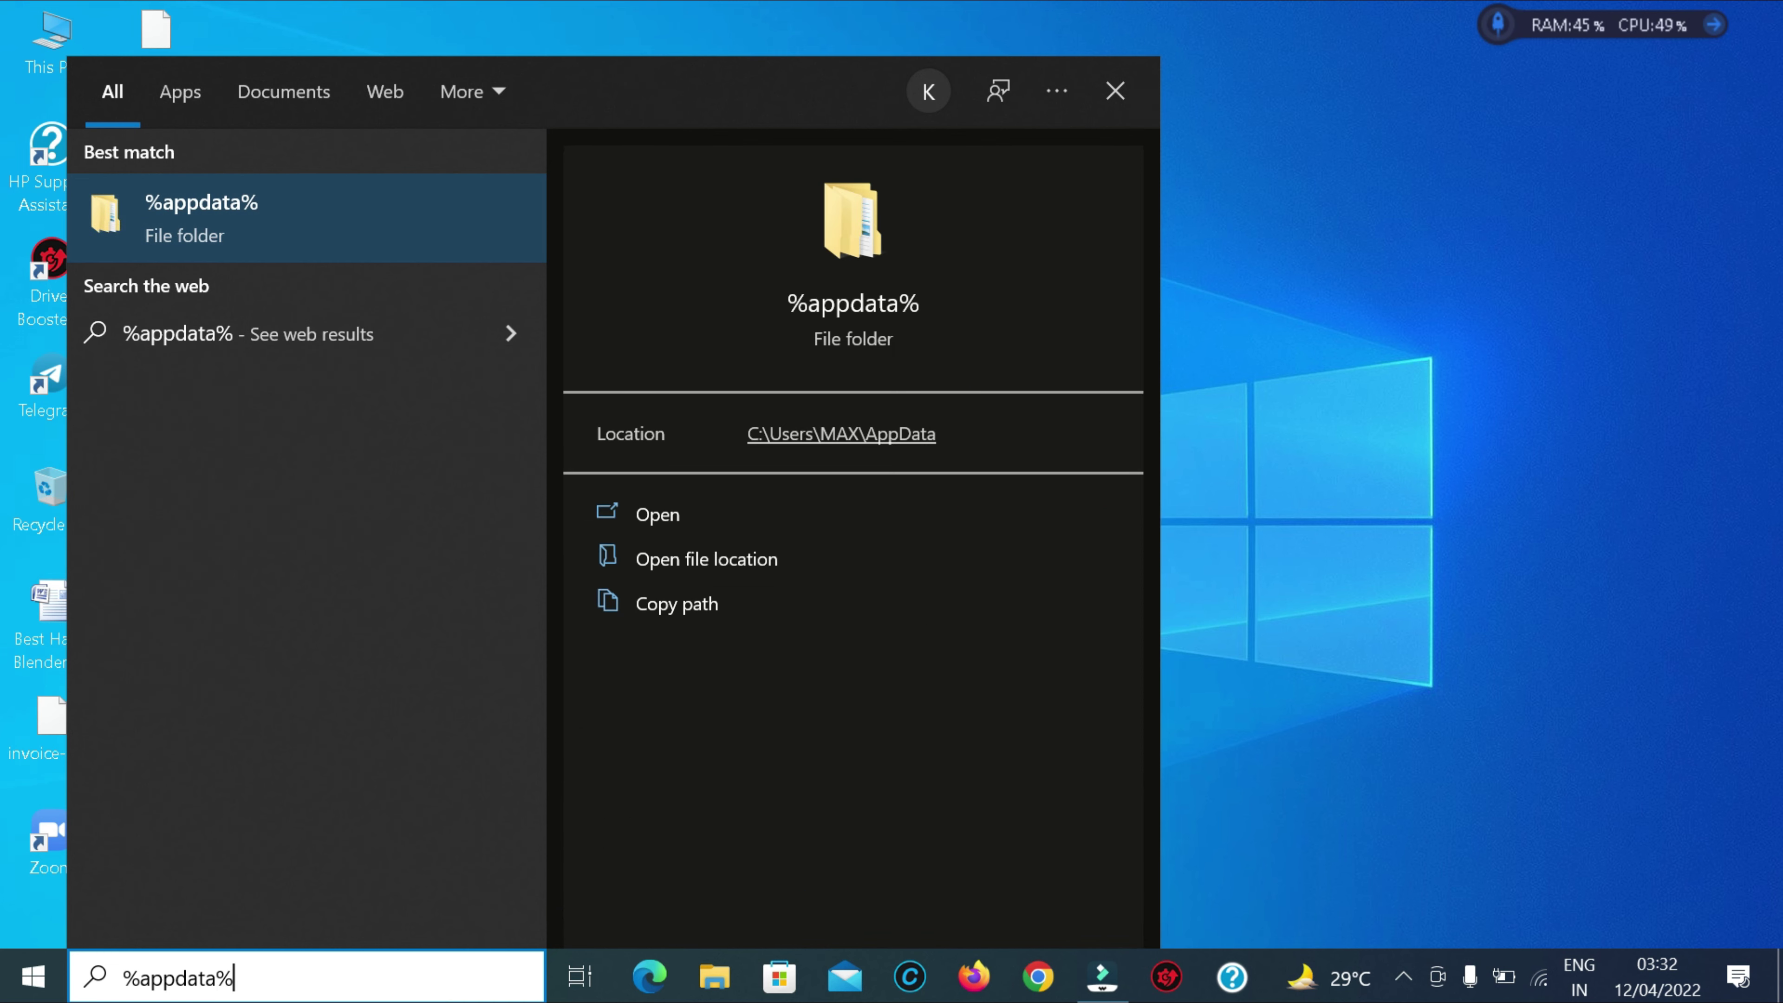
key(Return)
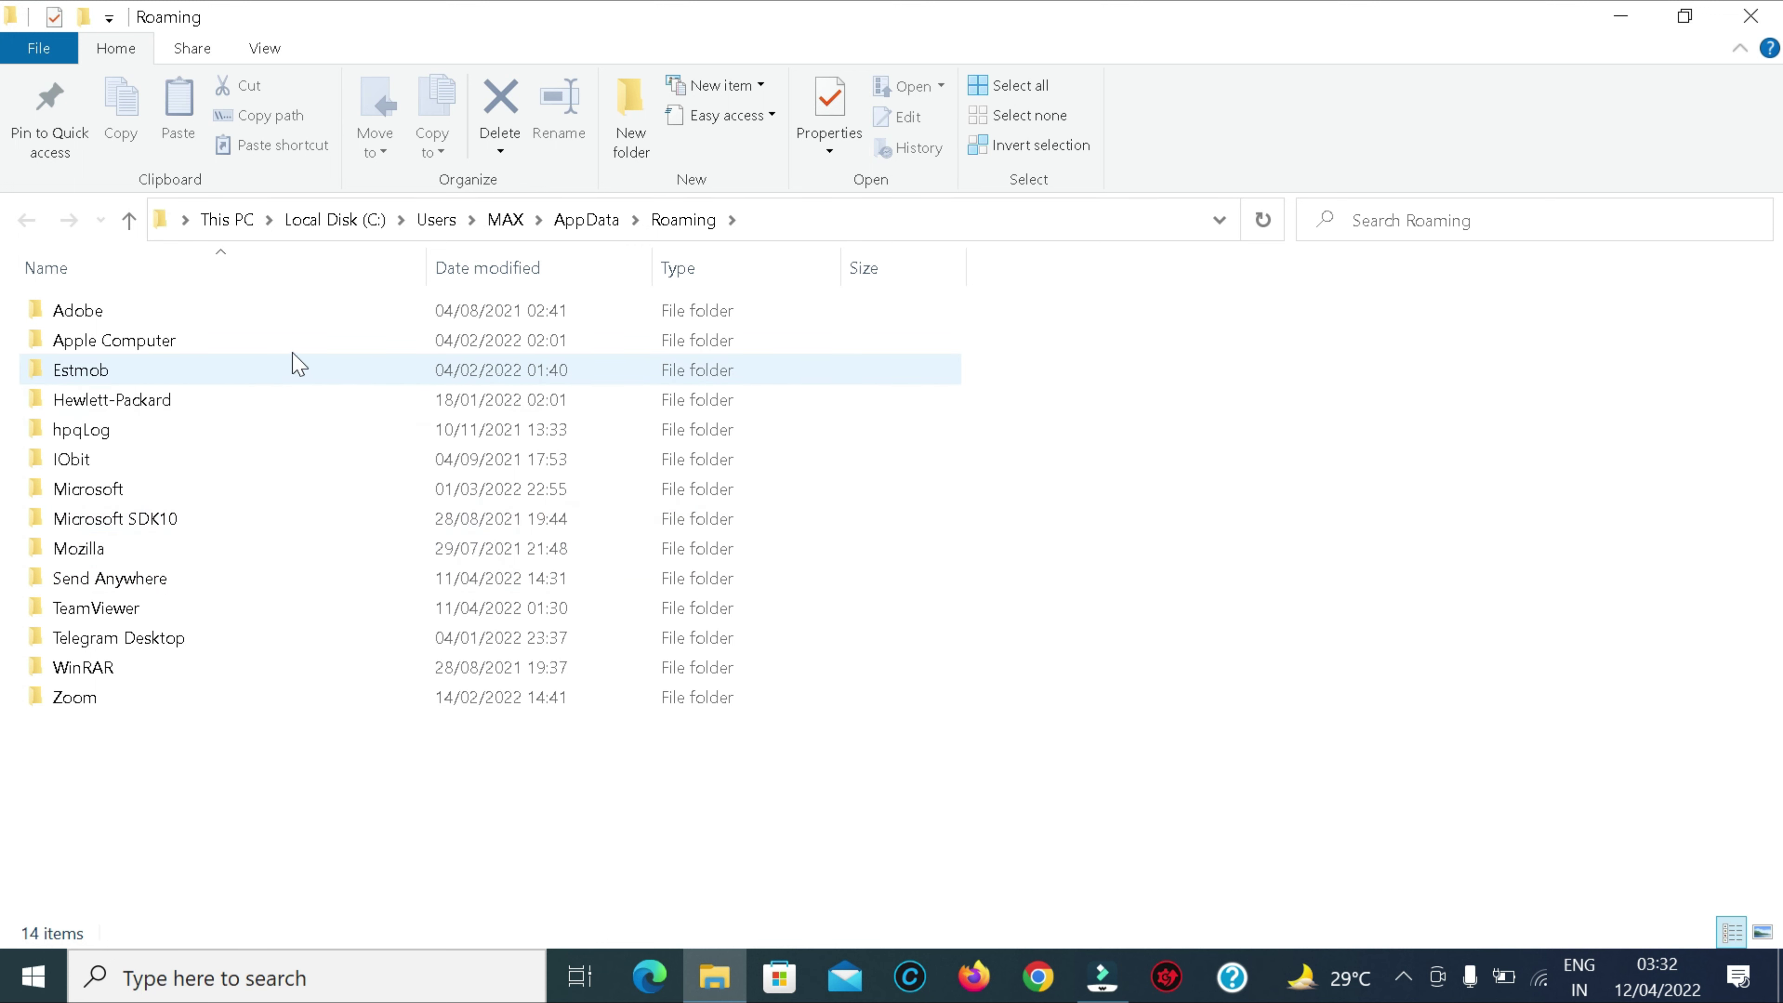
Step: Open the Backup folder inside Apple Computer's MobileSync folder
double_click(232, 344)
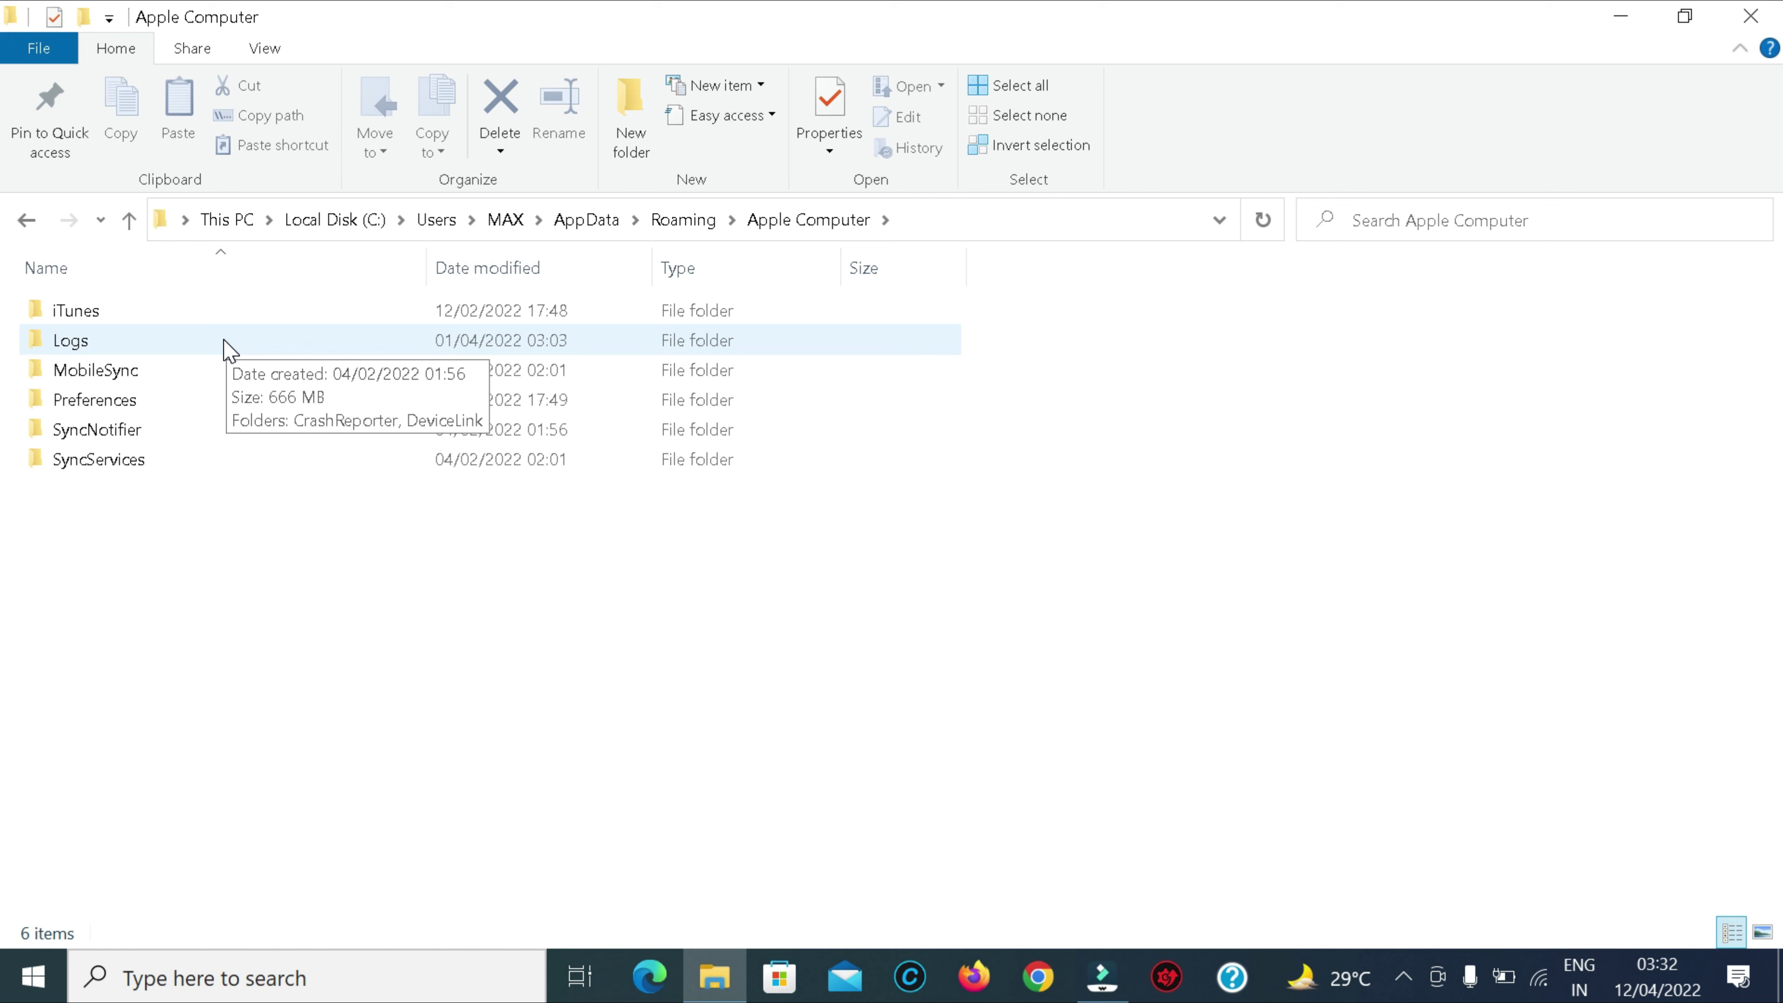
click(26, 219)
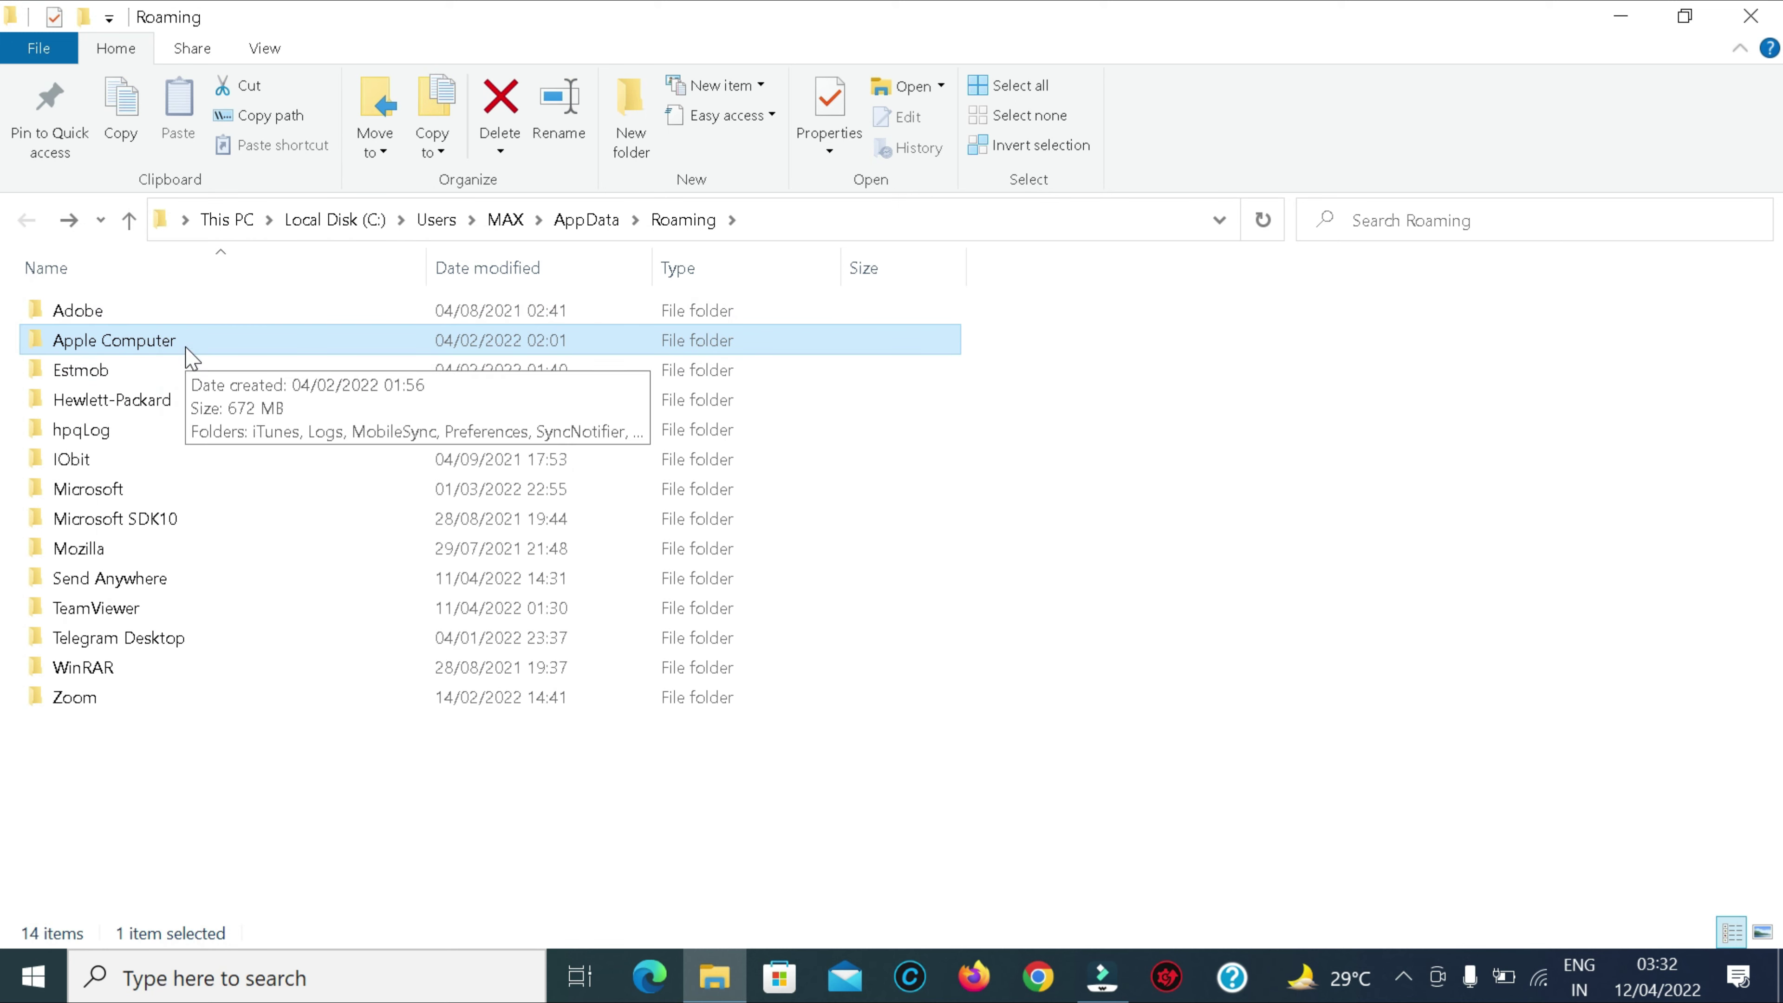
double_click(185, 348)
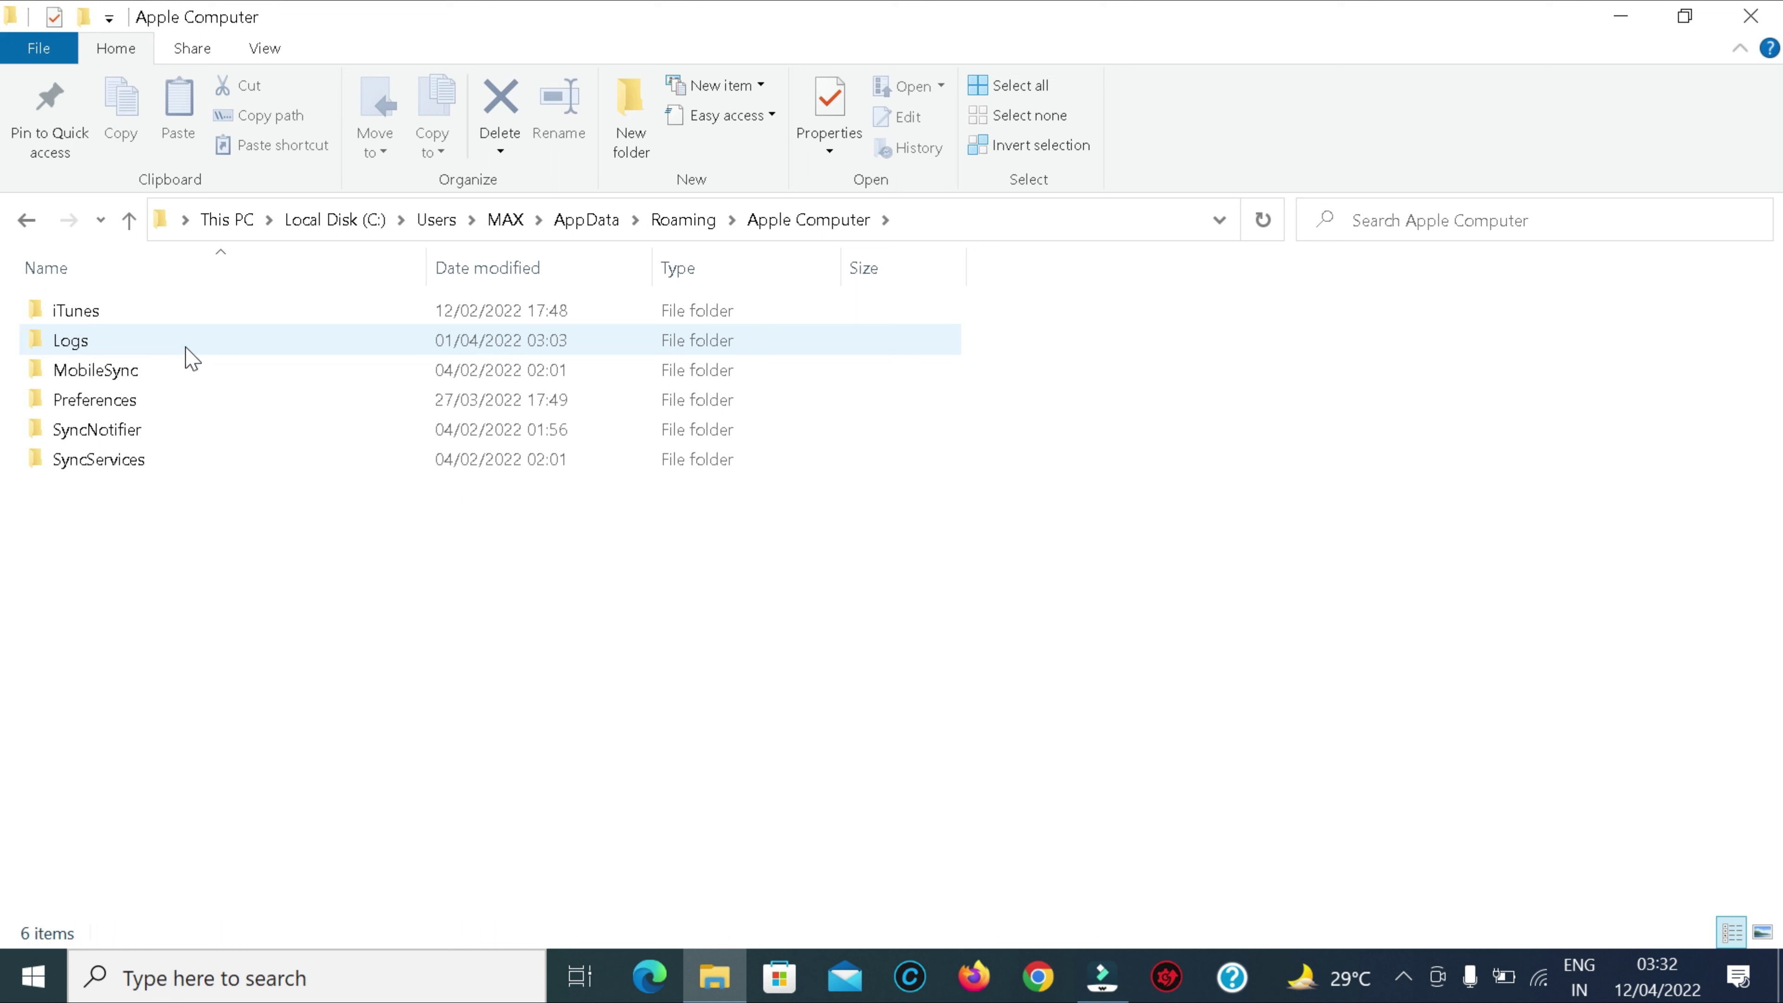
click(186, 379)
double_click(186, 379)
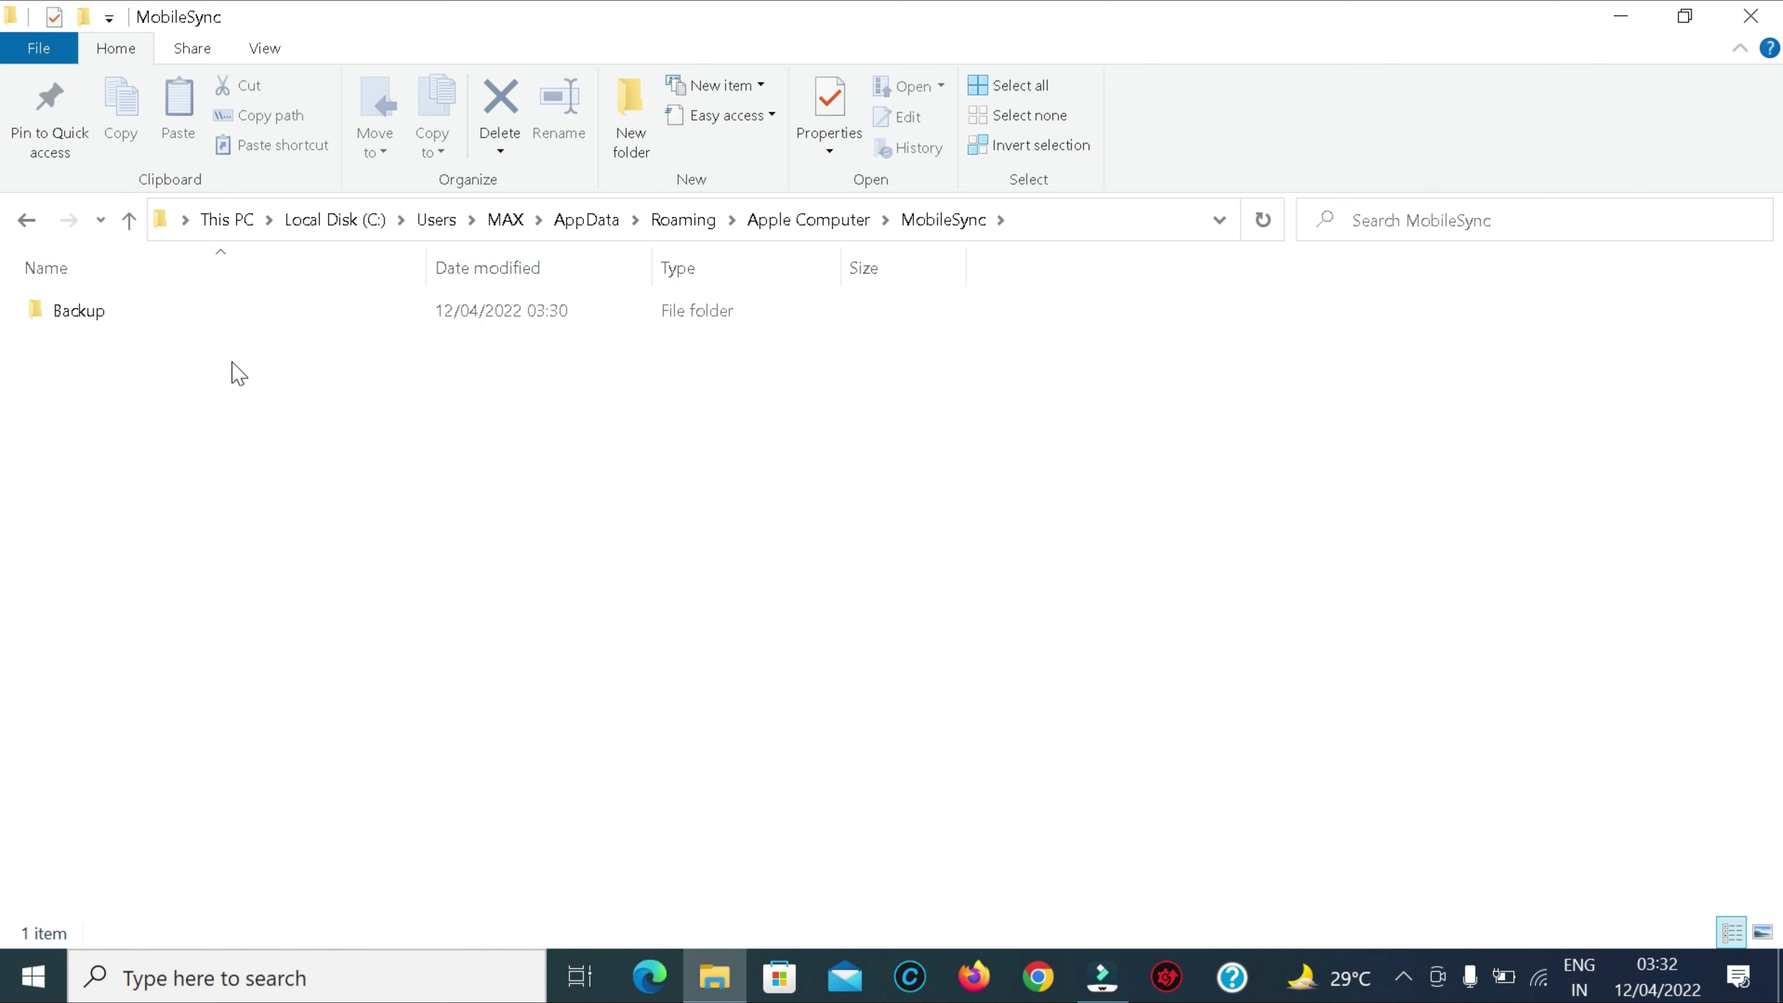
double_click(202, 321)
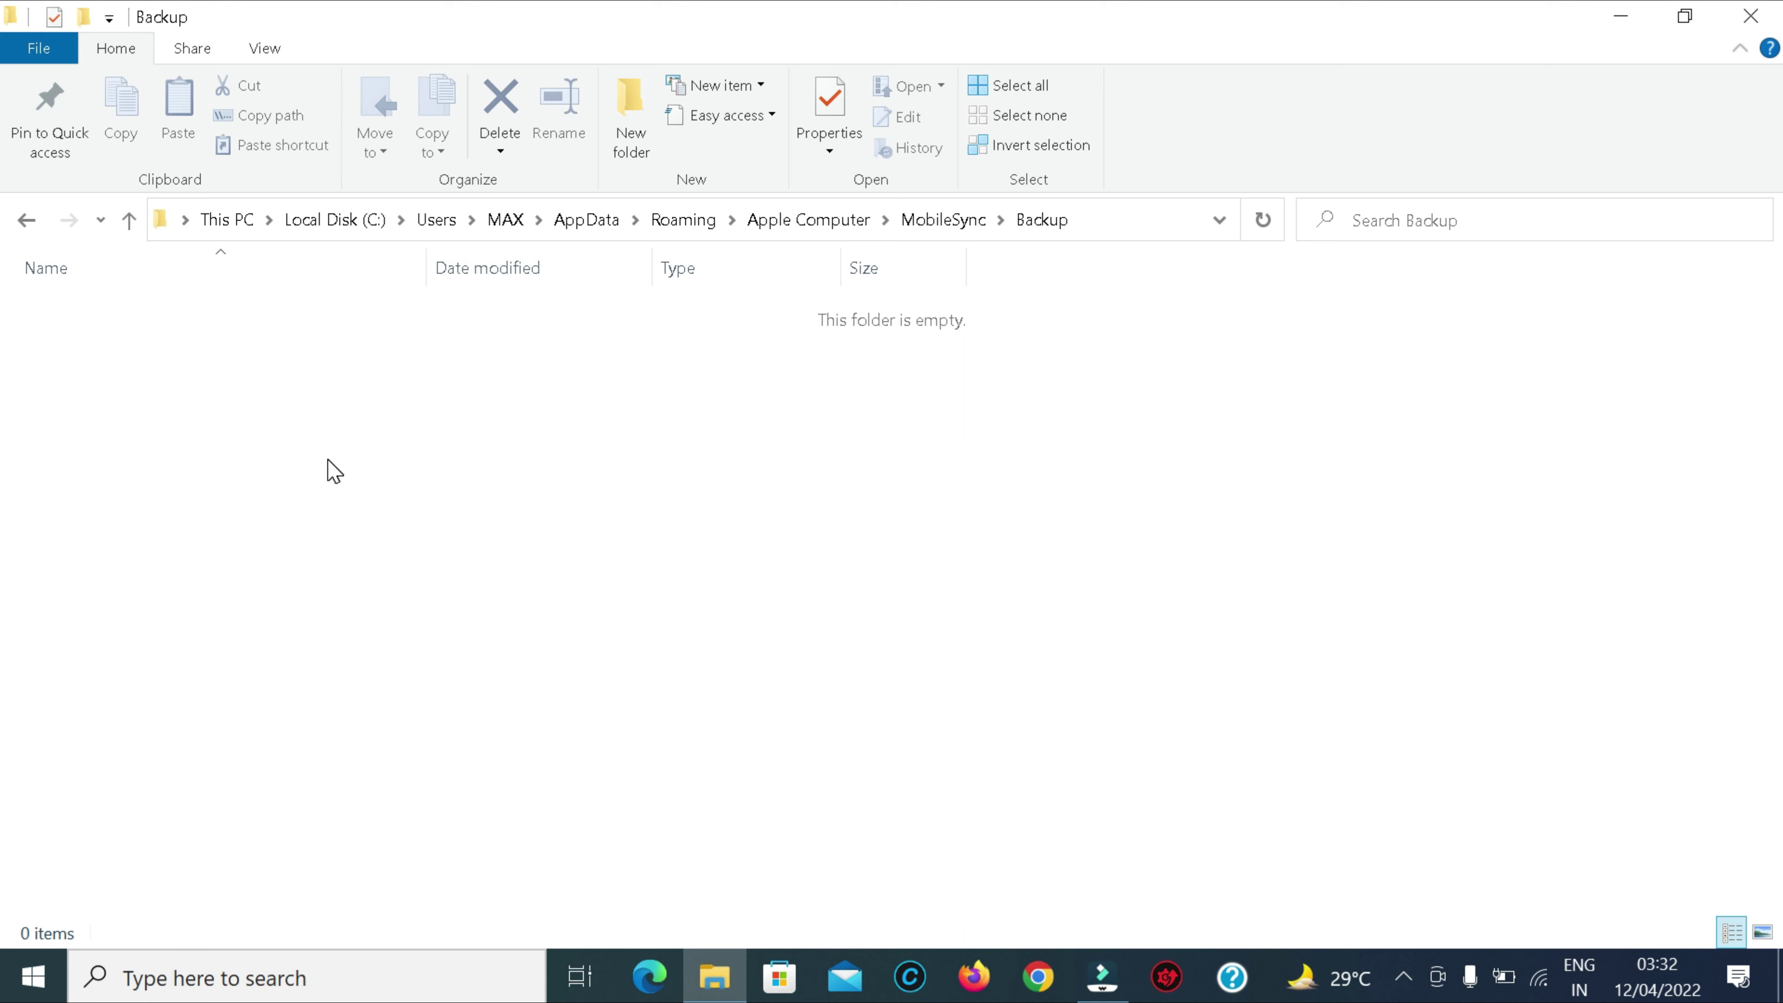